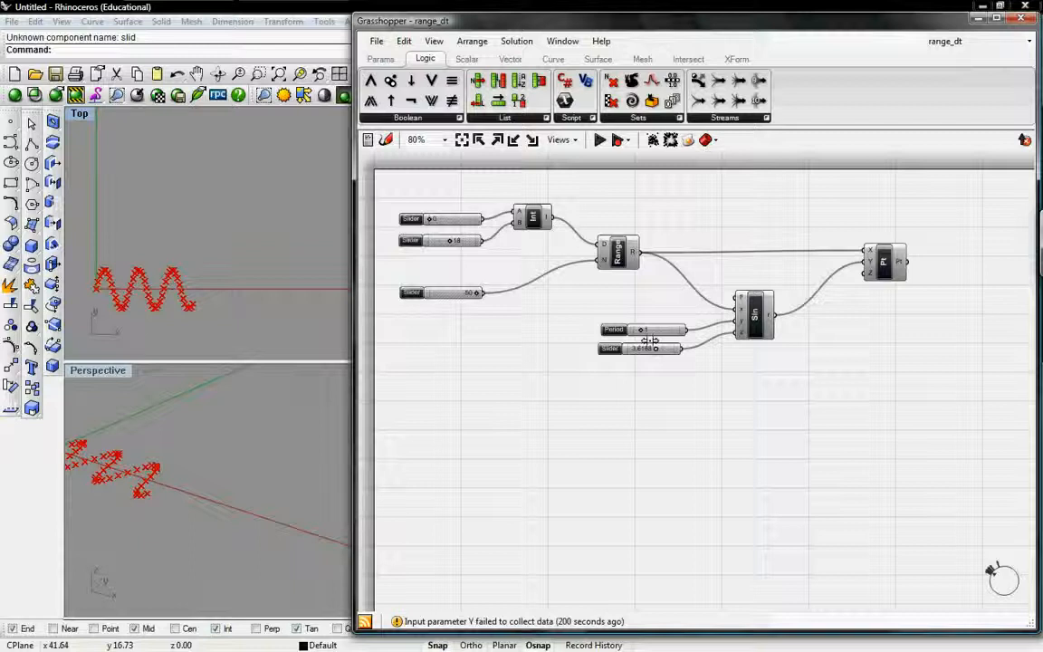
- Set the slider feeding the interval's B input to 26 in the example definition
left_click_drag(430, 222, 457, 239)
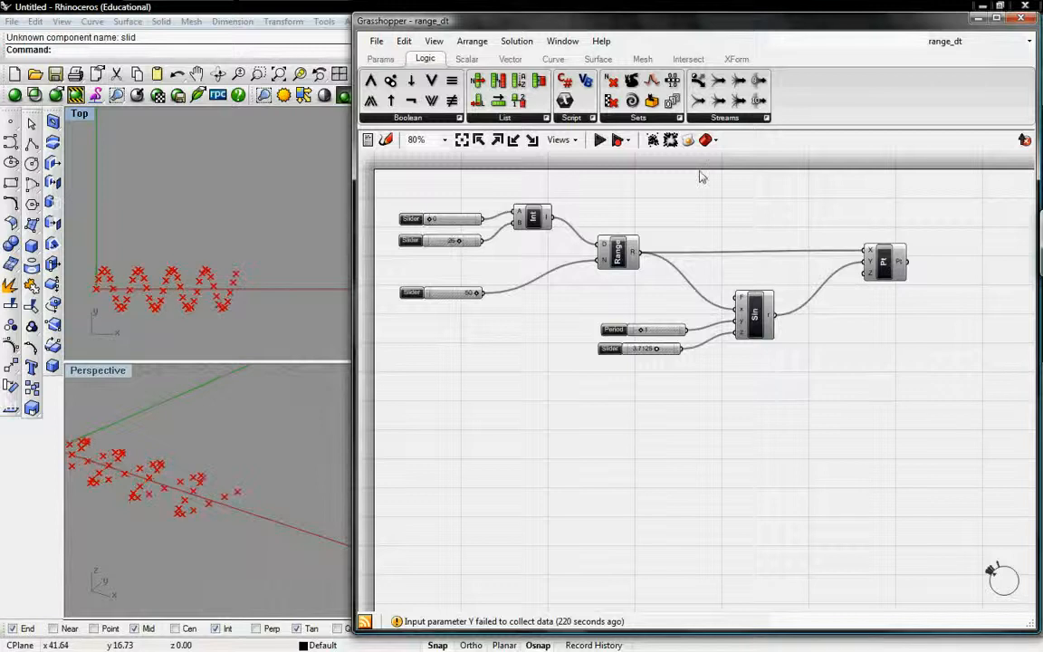
- Create a new definition and place a Range component on the canvas
left_click(377, 41)
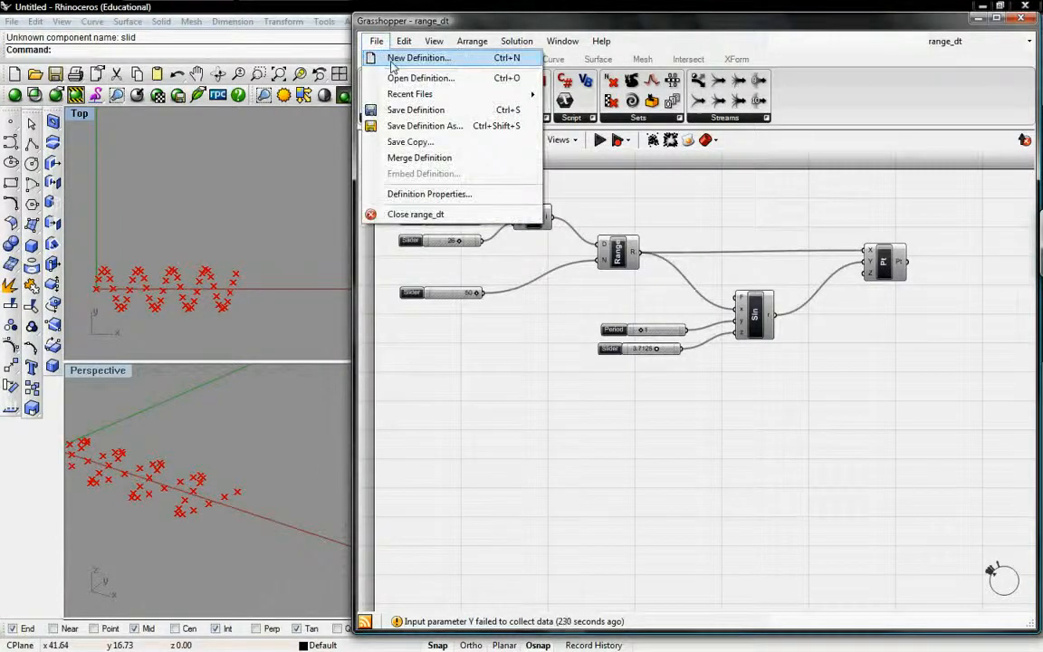
left_click(392, 58)
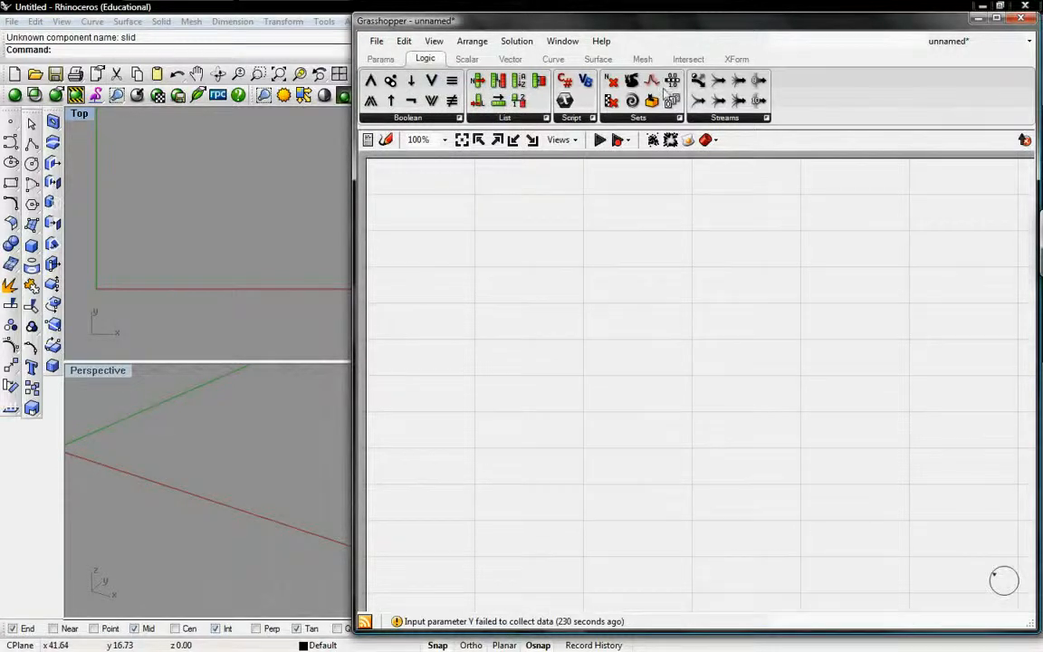
left_click_drag(672, 80, 582, 282)
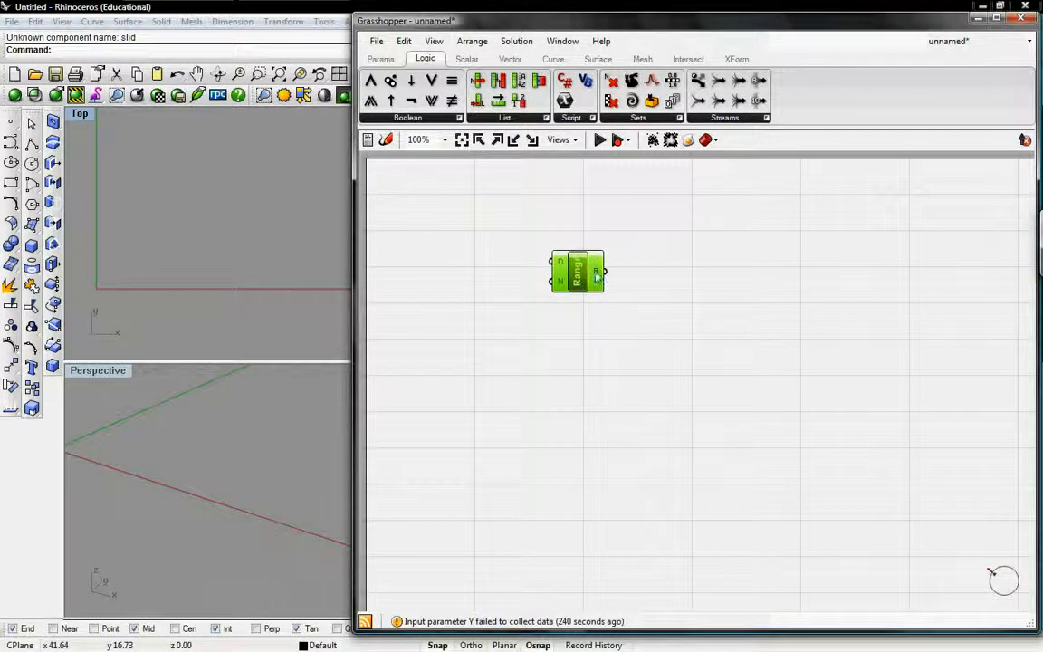
mouse_move(557, 266)
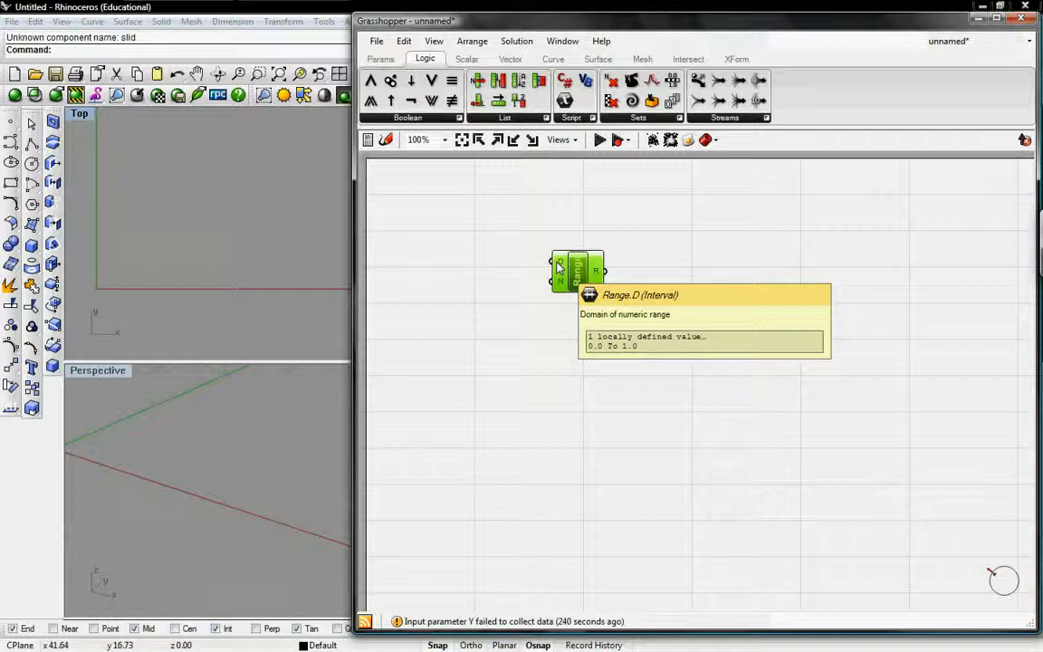
- Add a Number Slider near the Range component with integer rounding and a numeric domain length of 40
double_click(413, 226)
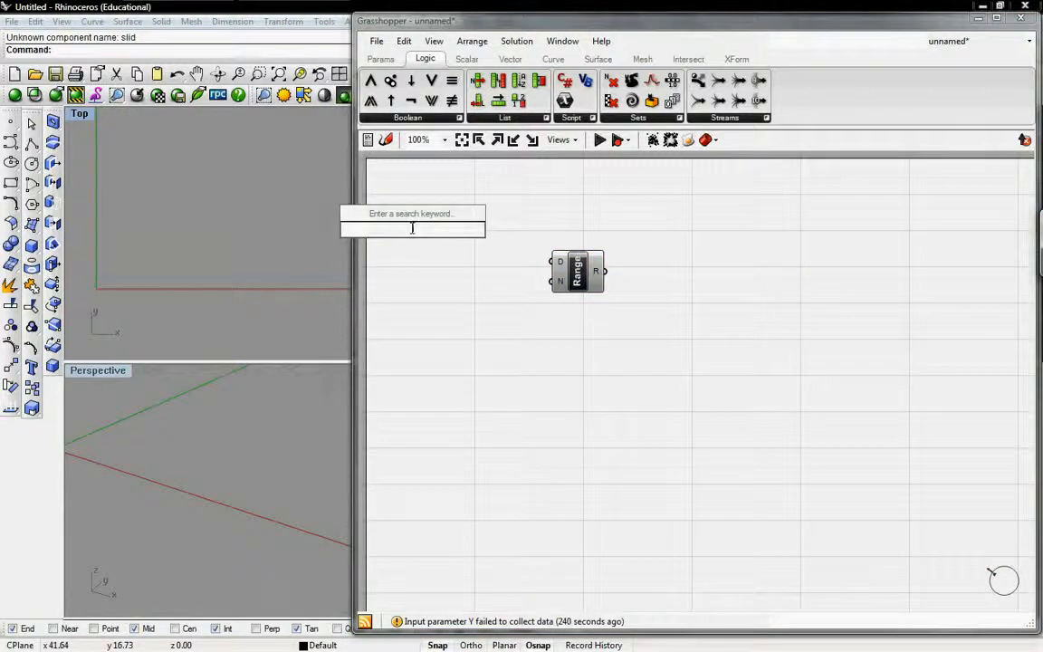
type("slid")
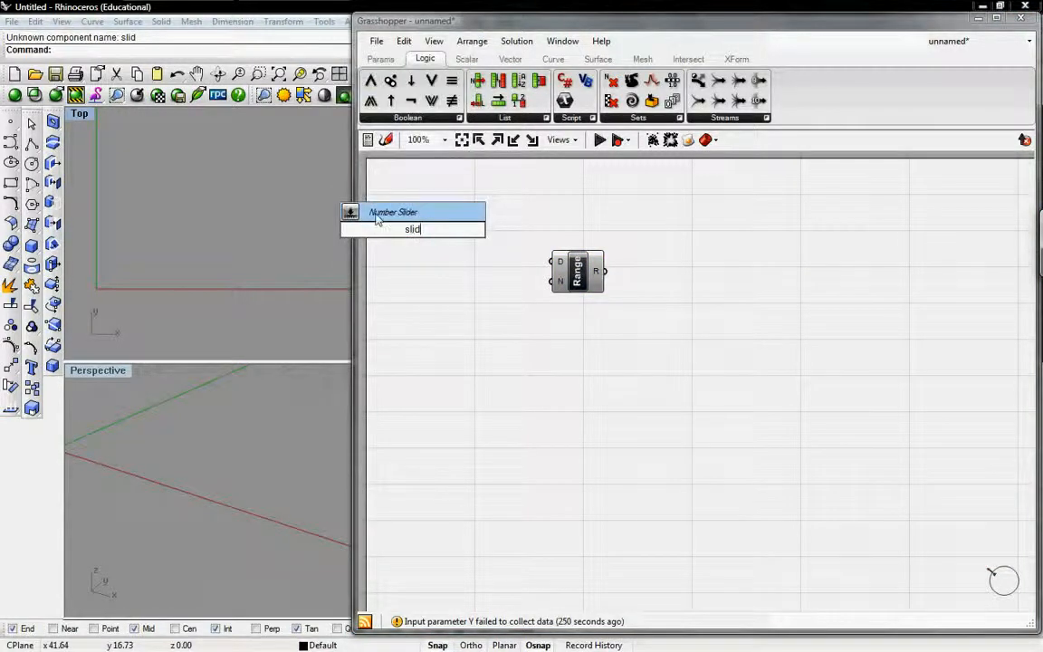
left_click(360, 217)
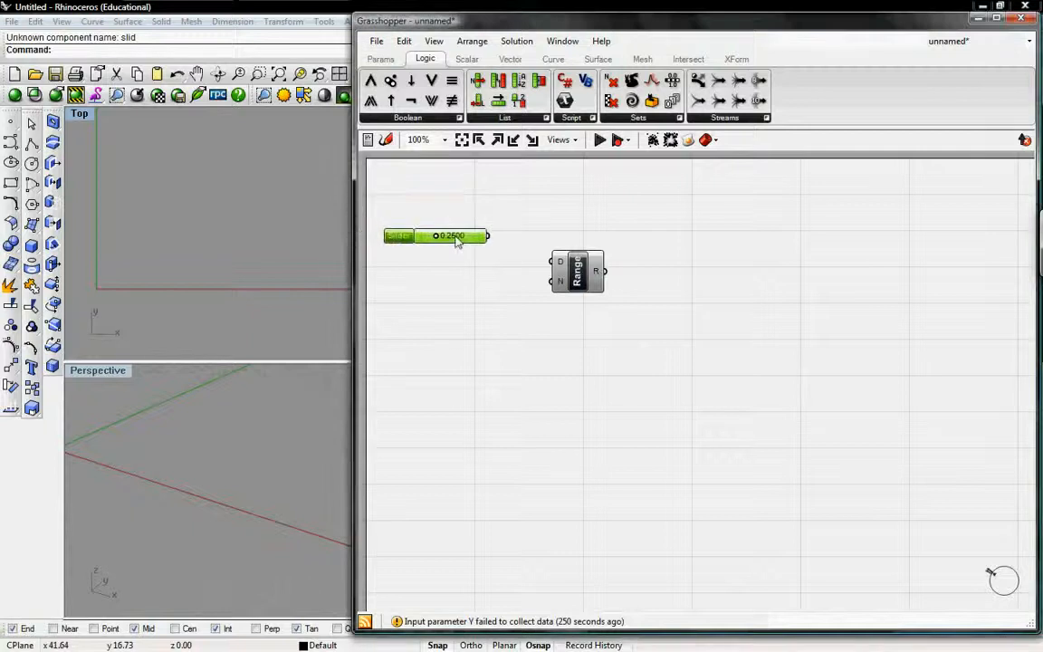
right_click(450, 237)
left_click(453, 308)
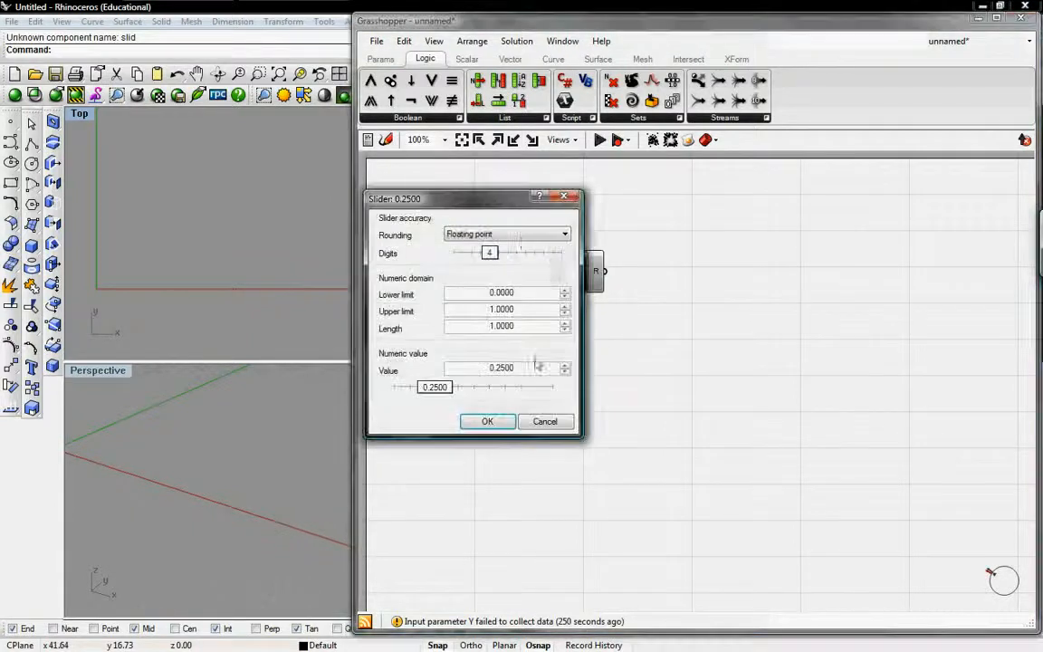
left_click(522, 236)
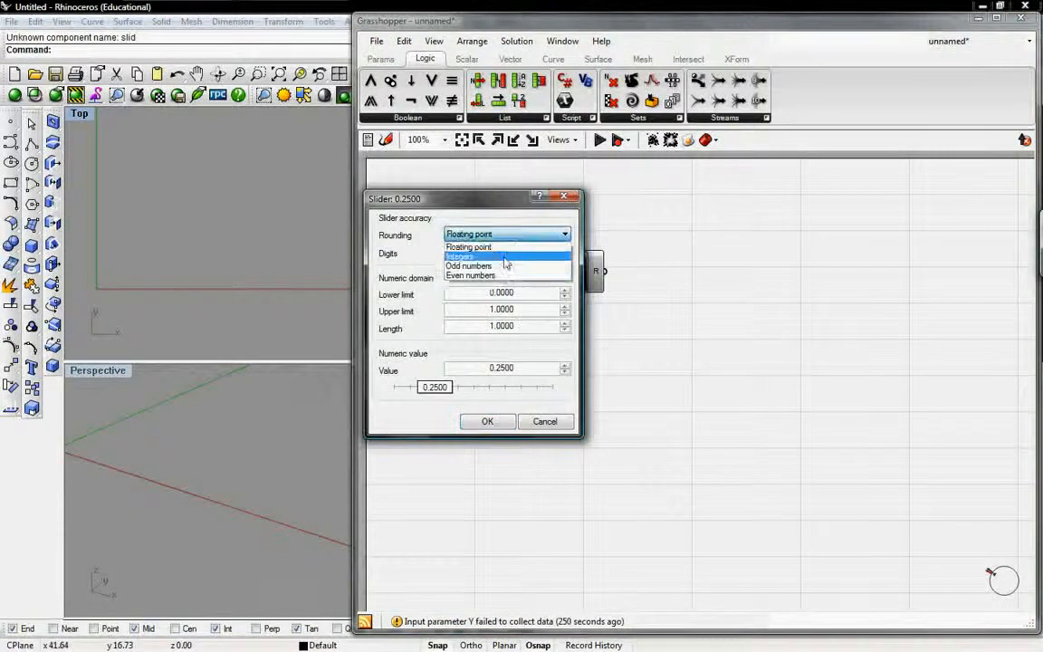
left_click(534, 257)
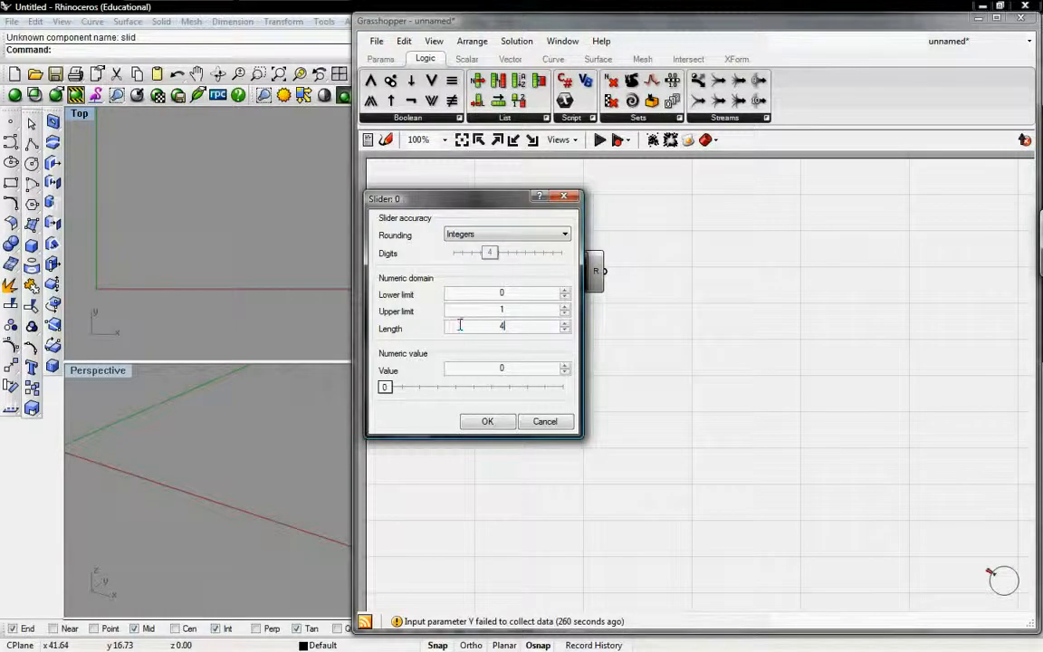
left_click(486, 420)
- Shift the Range component slightly away from the slider, set the slider to 40 and connect it to the D input
left_click_drag(560, 276, 573, 283)
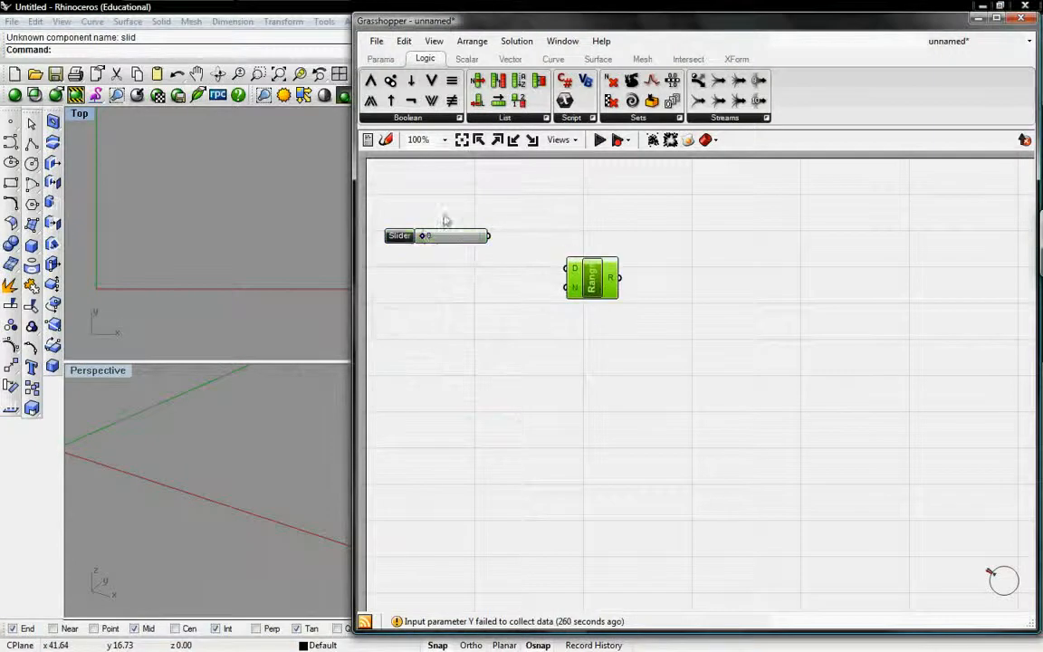
left_click_drag(424, 235, 493, 237)
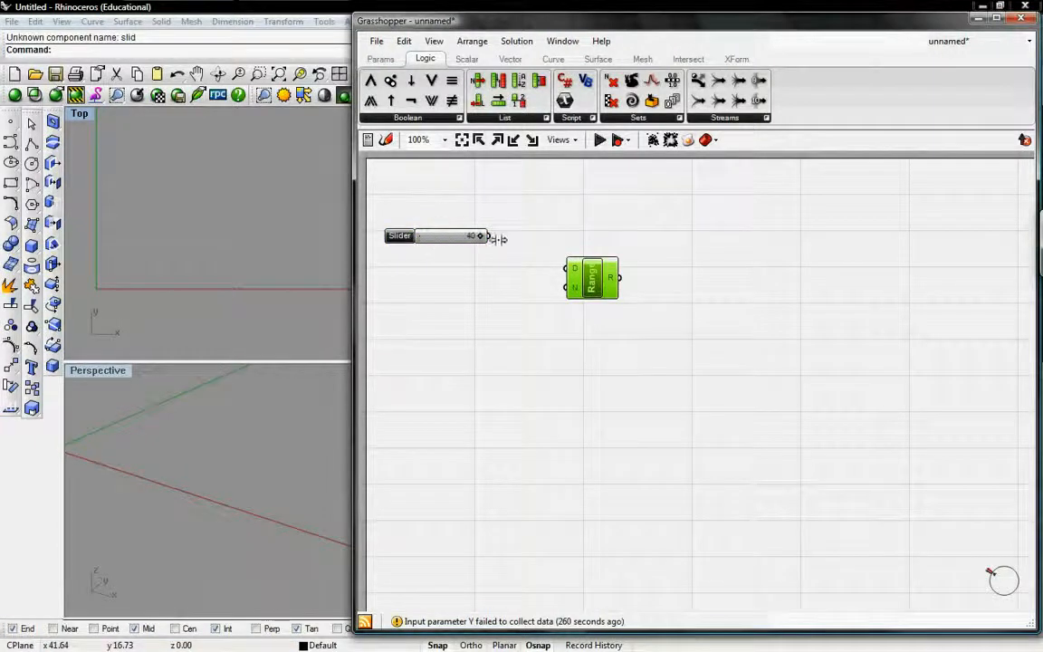
left_click_drag(568, 268, 478, 238)
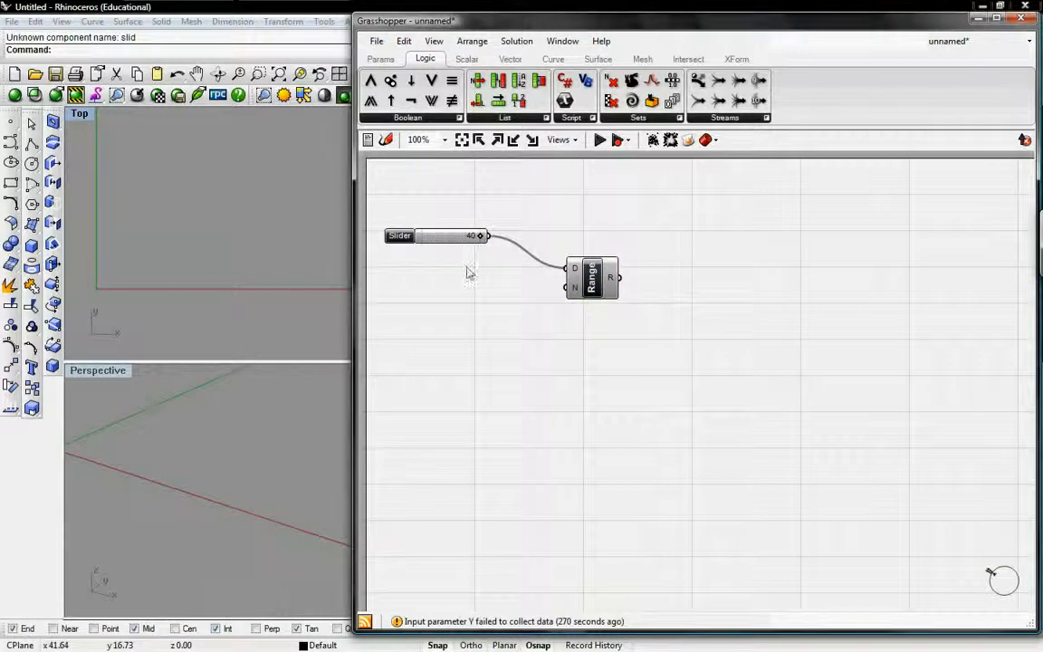
- Duplicate the slider below the original, connect the copy to the Range's N input and set it to 30
mouse_move(575, 289)
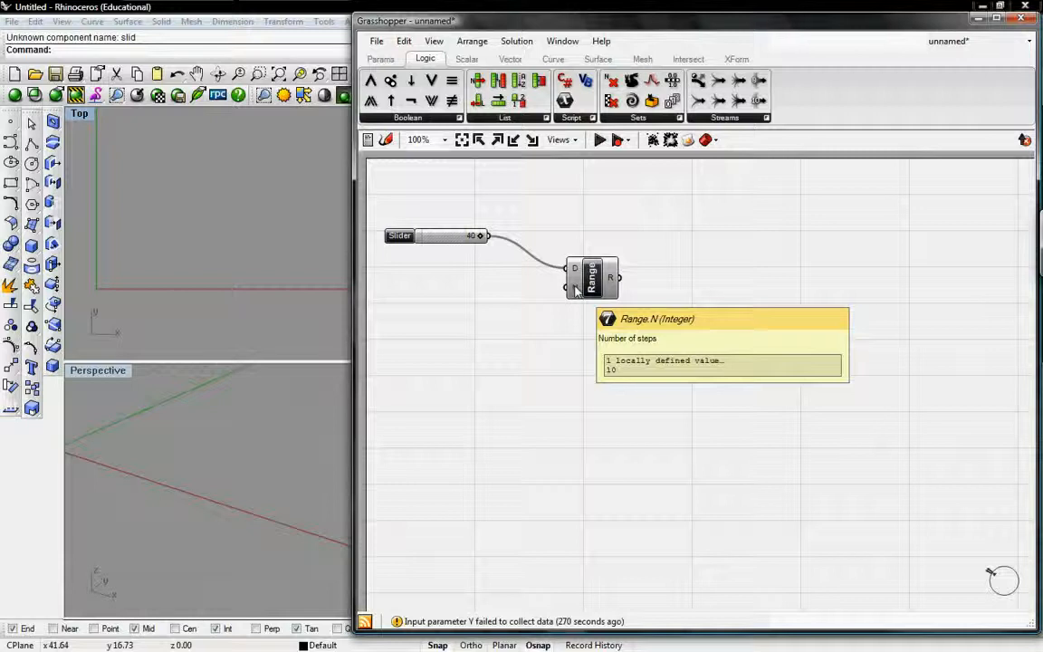
left_click(444, 240)
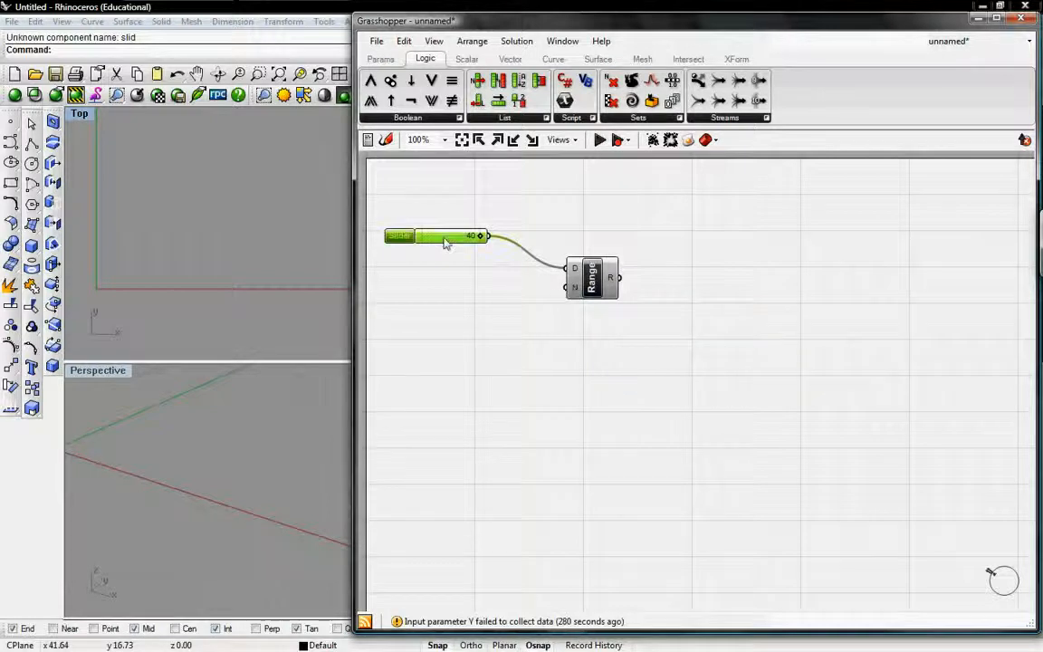
left_click_drag(439, 256, 566, 288)
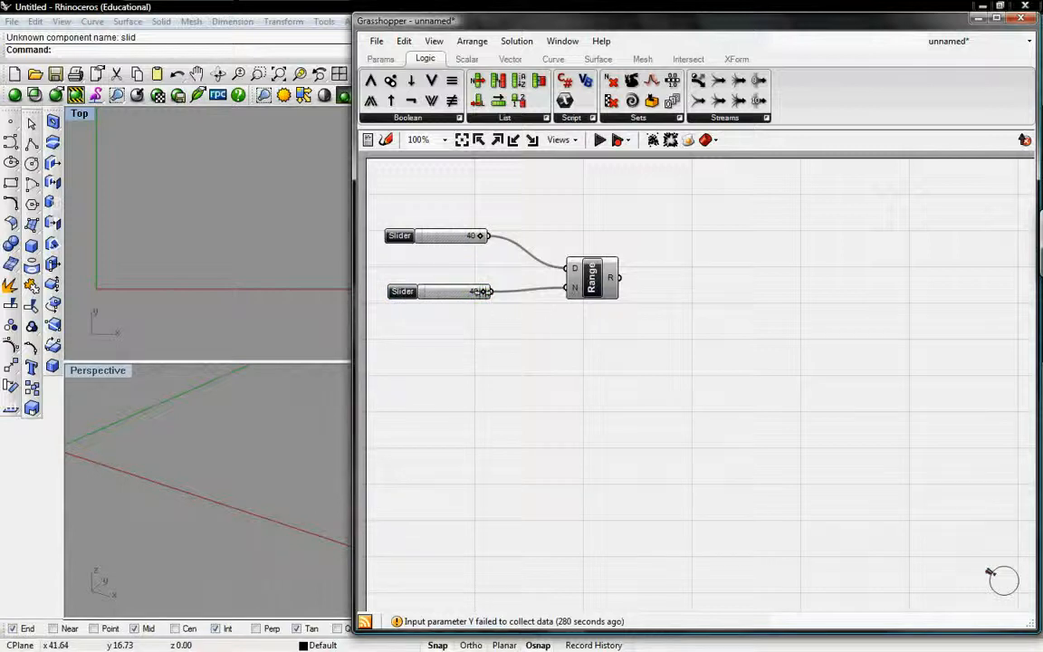
left_click_drag(461, 291, 457, 315)
left_click_drag(451, 290, 461, 352)
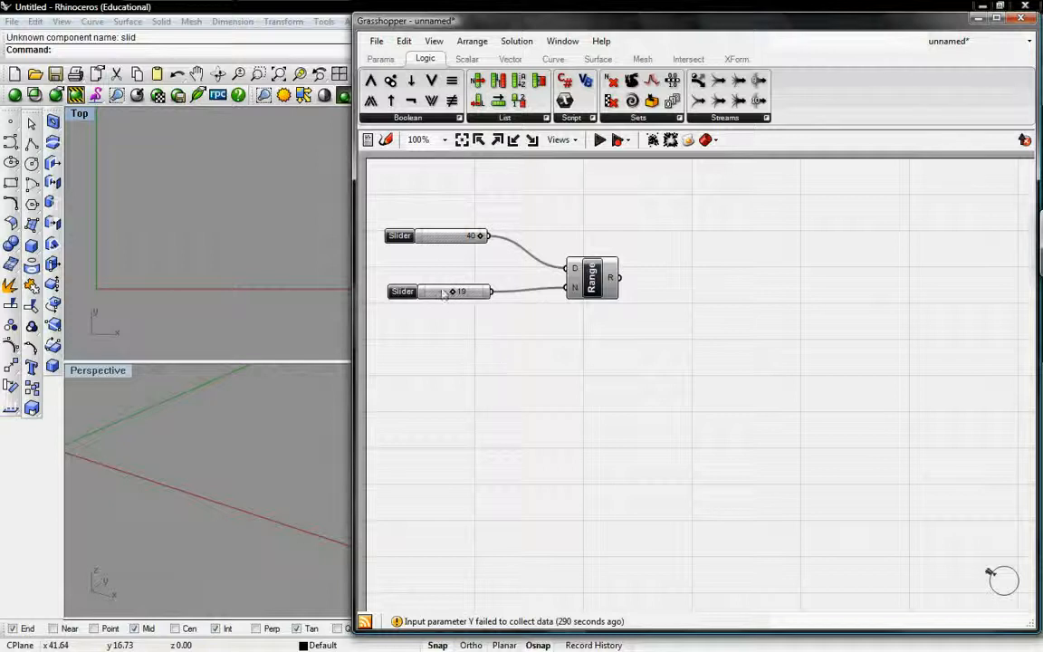
left_click_drag(451, 291, 468, 296)
- Place a Point XYZ component well beyond the Range component and connect the Range output to its X input
left_click(510, 60)
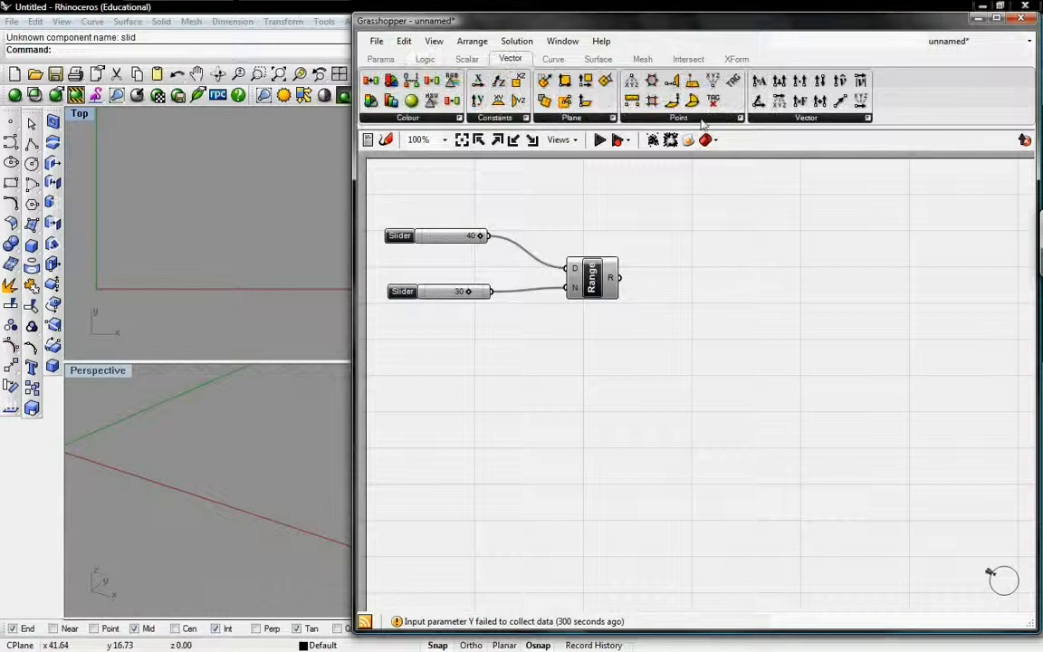
left_click_drag(712, 84, 947, 287)
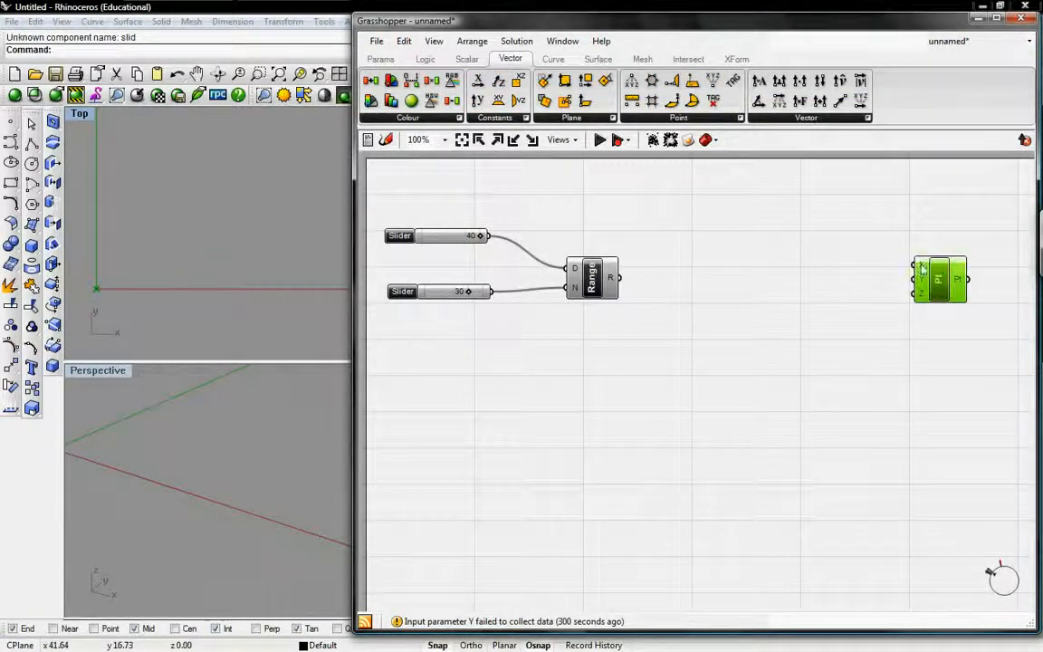
left_click_drag(918, 265, 616, 277)
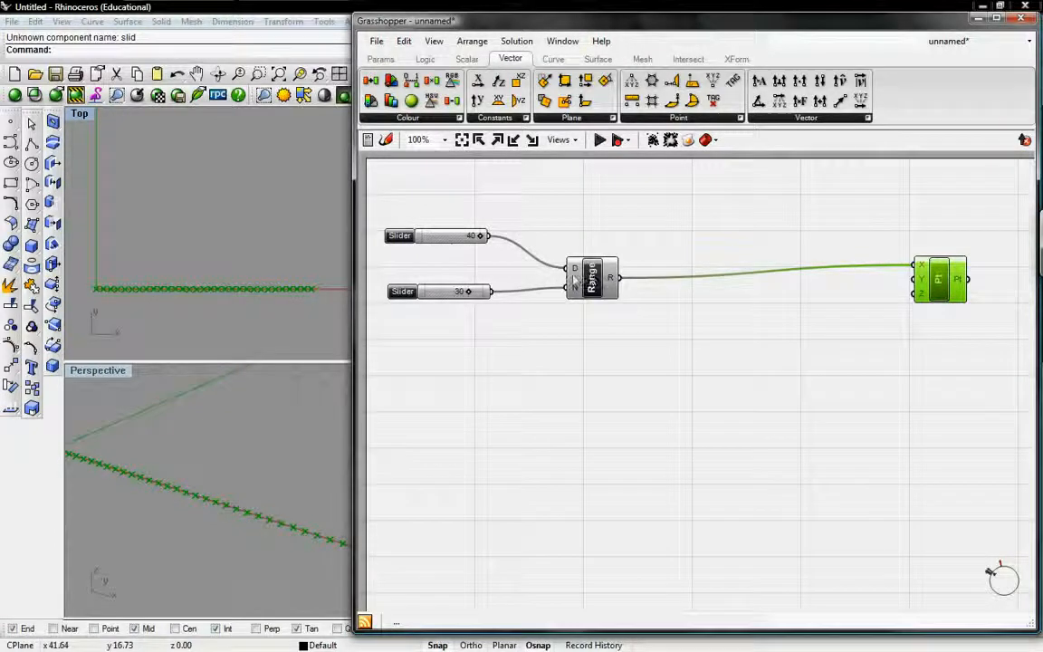
- Try other values on the domain and step-count sliders to test how the row of points responds
mouse_move(480, 236)
left_mouse_down()
mouse_move(447, 237)
mouse_move(496, 241)
left_mouse_up()
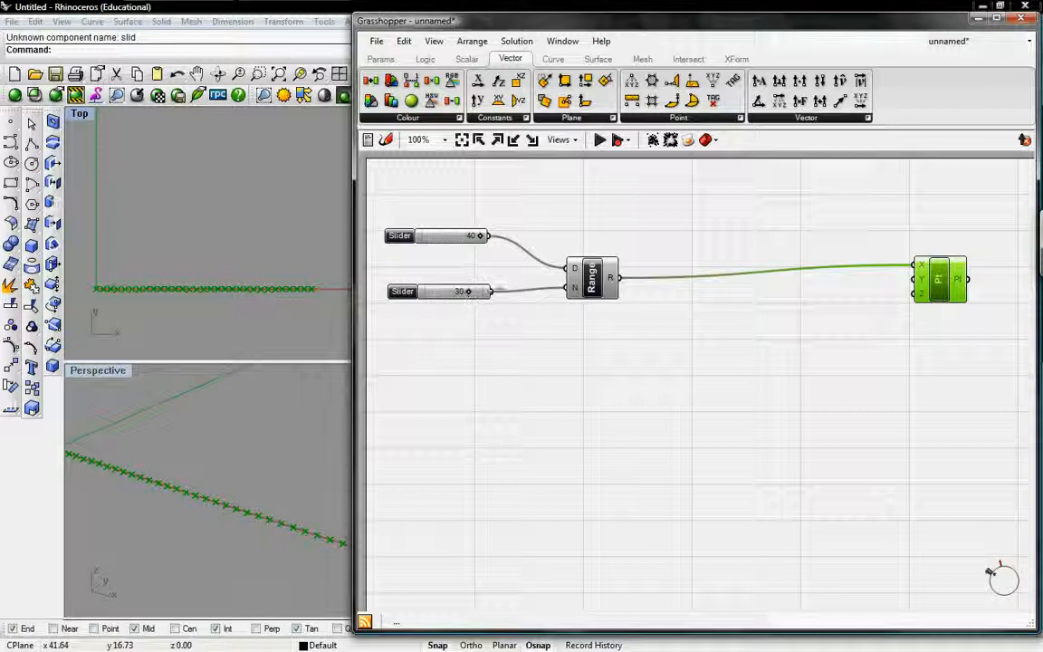
mouse_move(466, 290)
left_mouse_down()
mouse_move(409, 291)
mouse_move(467, 292)
left_mouse_up()
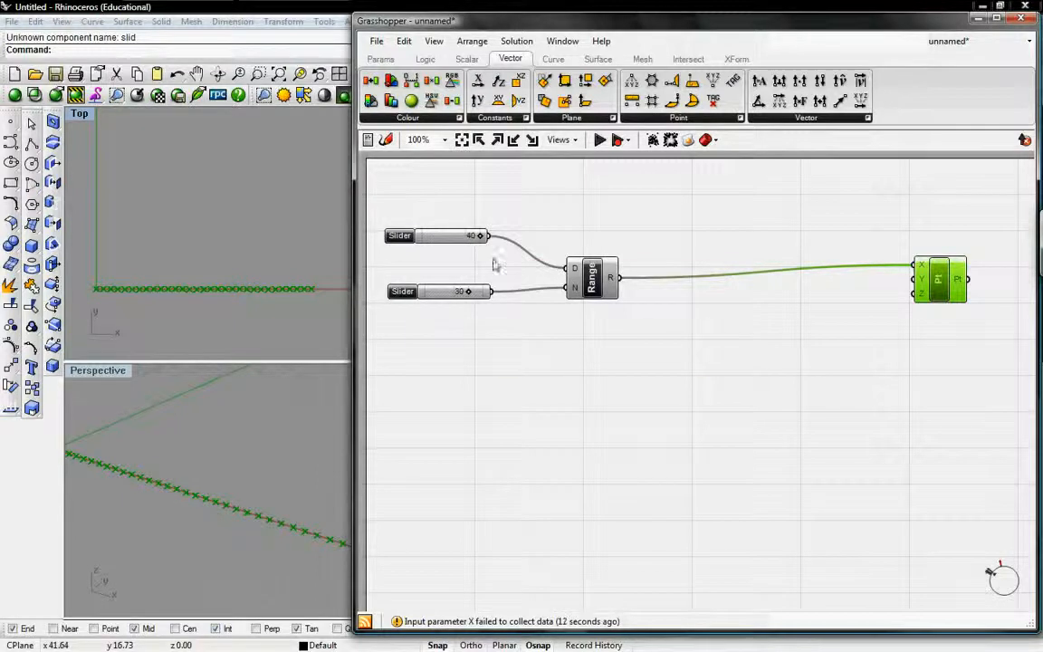
- Place an Interval component above the Range component
left_click(425, 59)
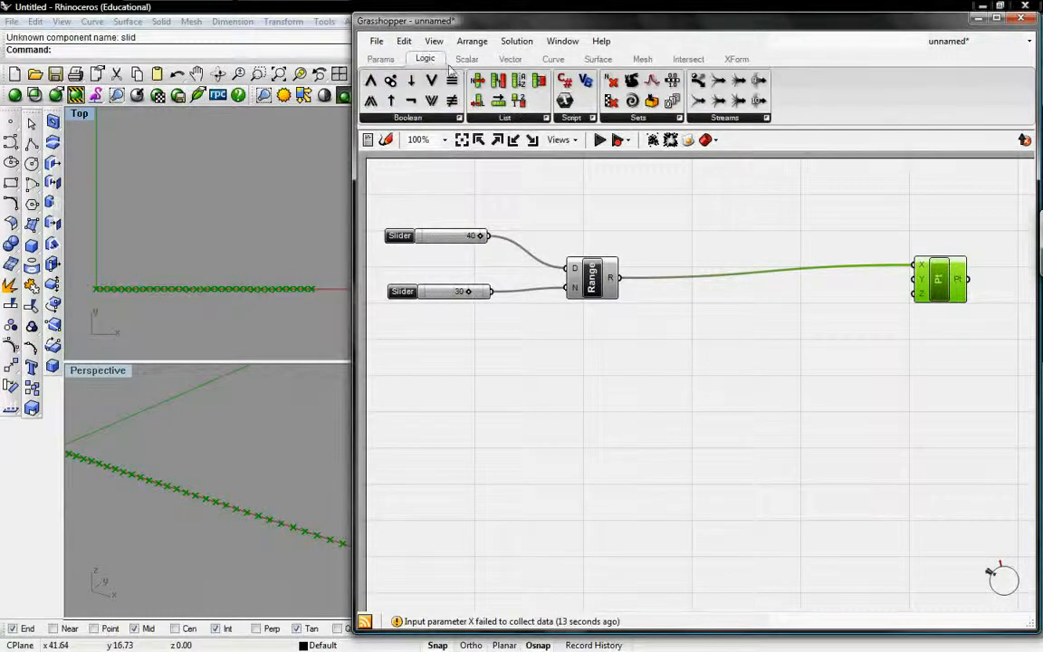
left_click(463, 61)
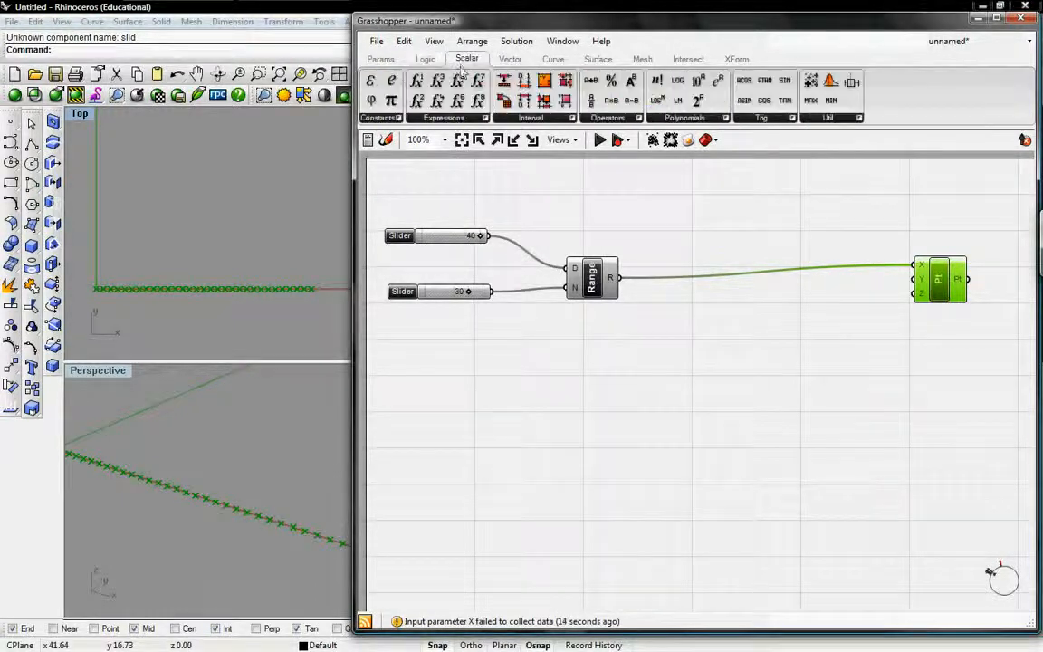
left_click(538, 121)
left_click_drag(527, 181, 557, 218)
- Copy the 40 slider, set the copy to 12, wire both sliders into Interval A and B, and connect its output to Range D
mouse_move(454, 244)
left_mouse_down()
mouse_move(433, 243)
mouse_move(443, 246)
left_mouse_up()
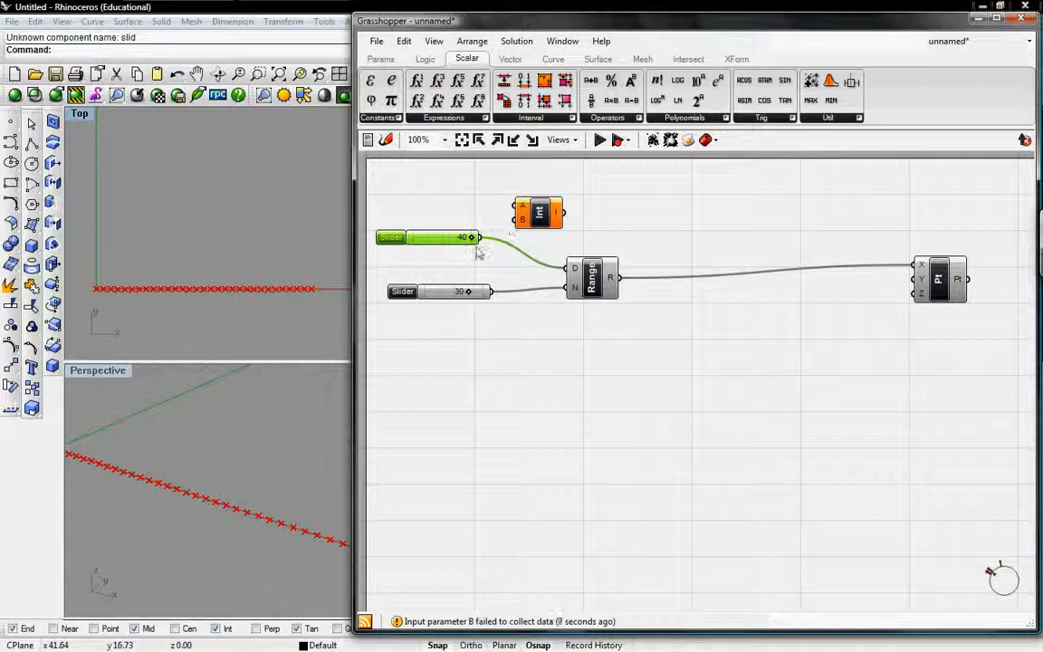
key("ctrl+v")
left_click_drag(443, 247, 518, 206)
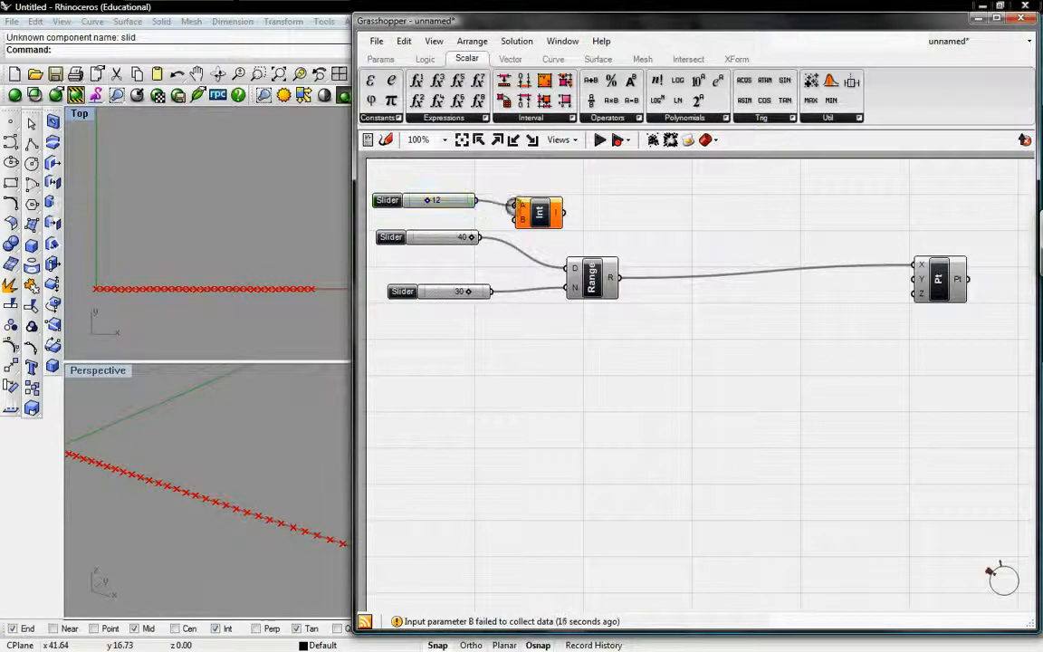
left_click_drag(479, 237, 570, 267)
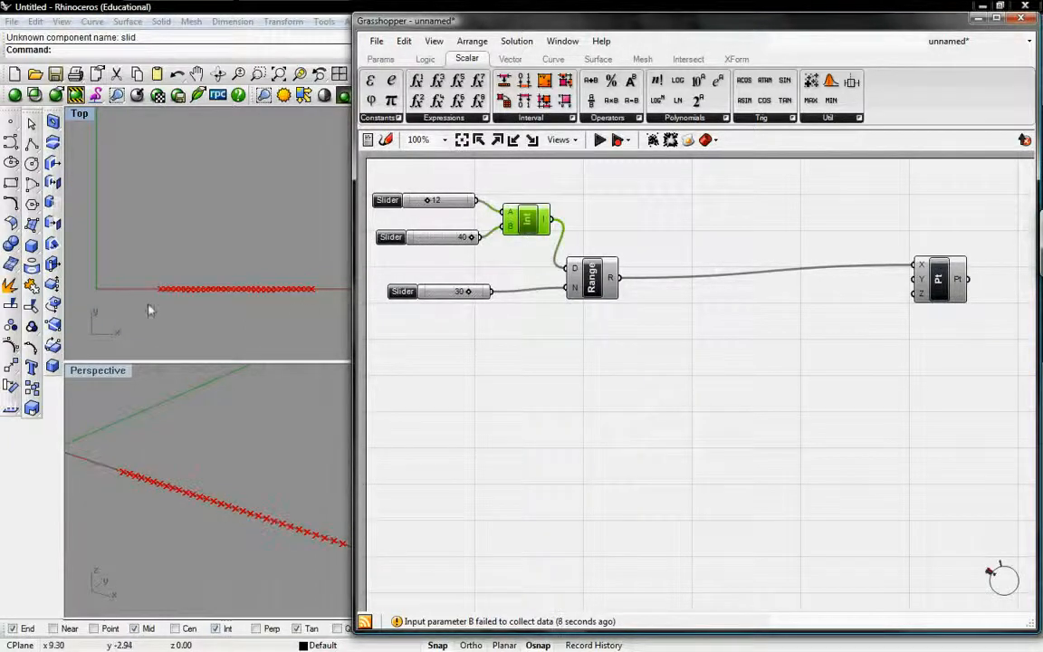
- Set the interval's lower bound slider to 7 and its upper bound slider to 33
left_click_drag(430, 200, 418, 201)
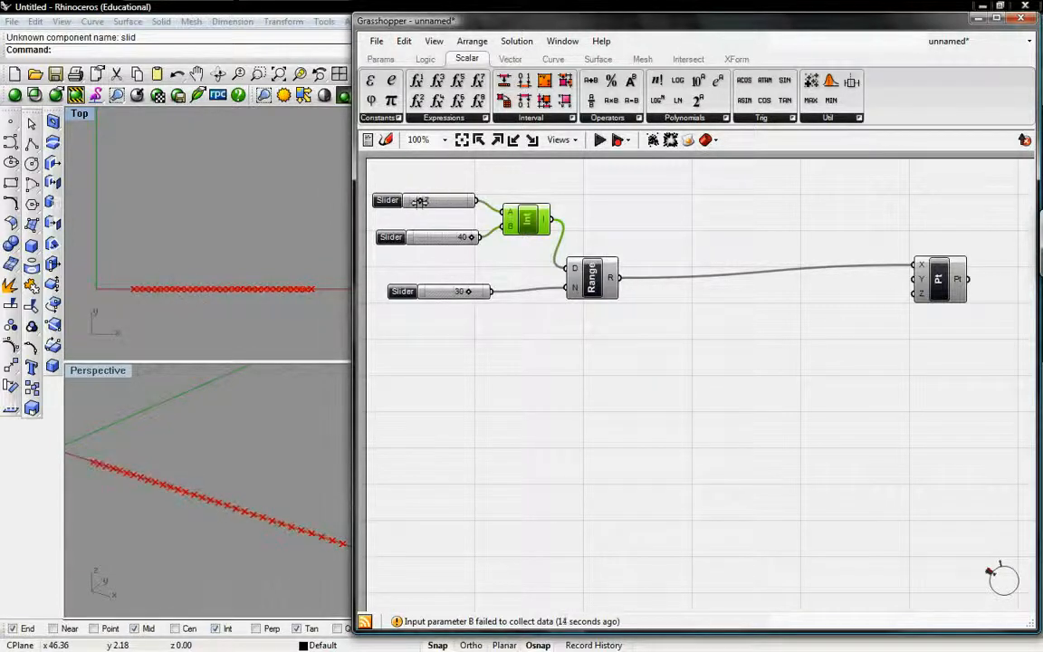
left_click_drag(469, 237, 461, 238)
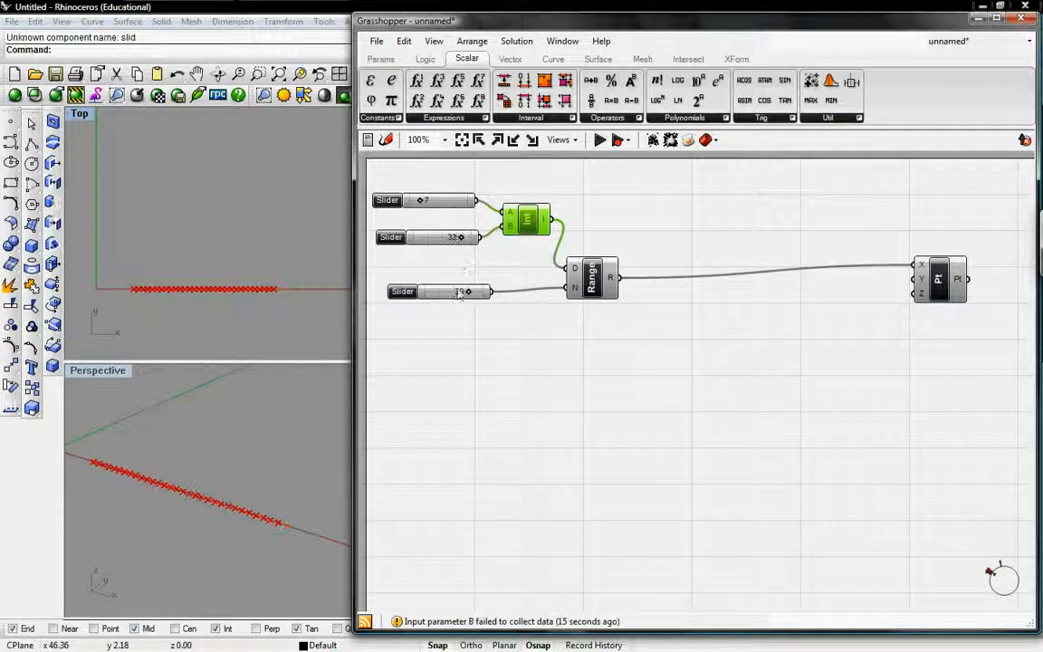
left_click(549, 326)
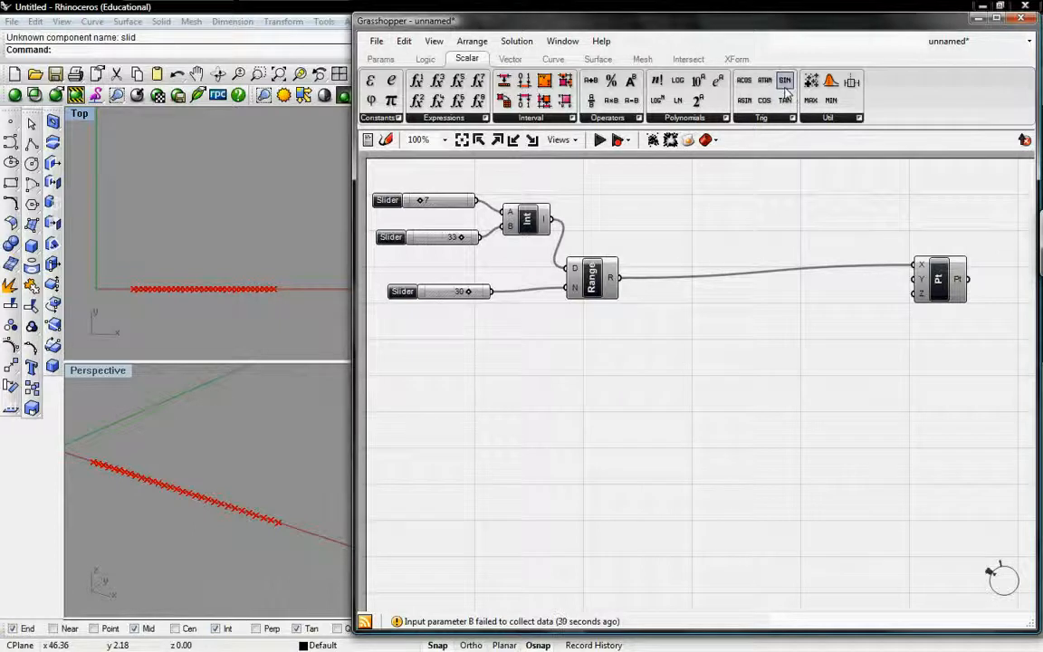
- Add a Sine component between Range and Point, feed it the Range output and connect its result to the point's Y input
left_click_drag(785, 90, 910, 279)
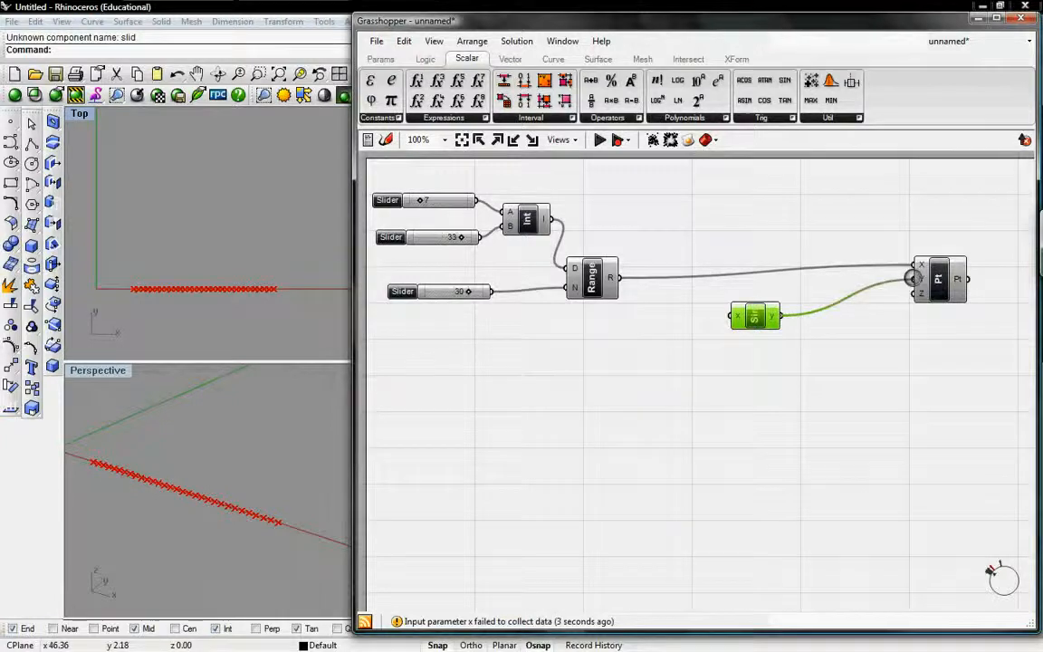
left_click_drag(731, 318, 616, 277)
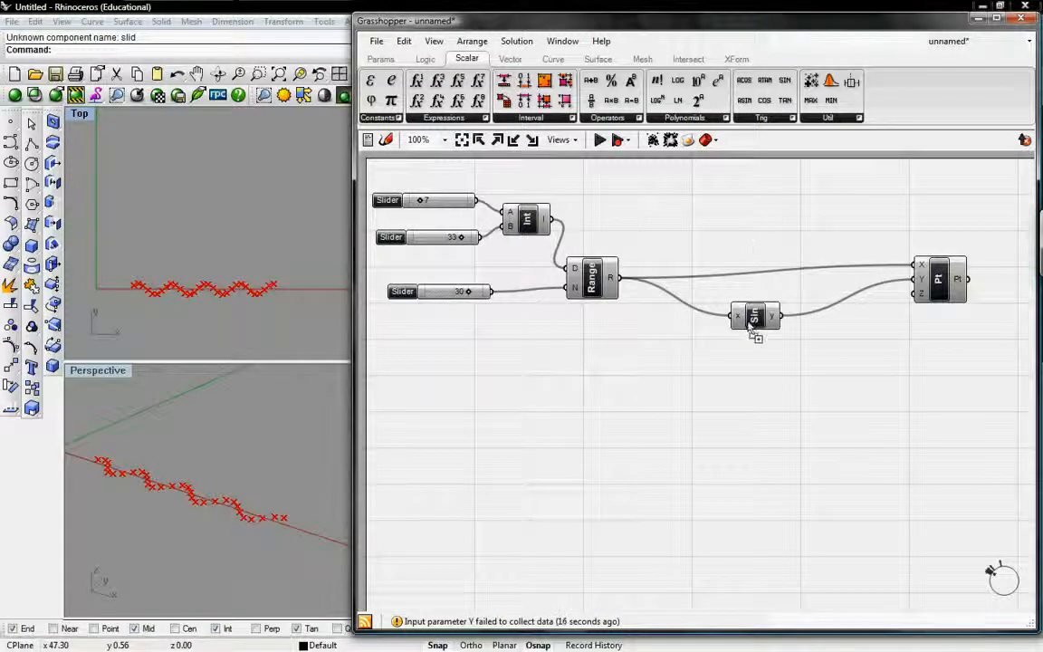
- Add a Cosine component below Sine, feed it the Range output and connect it to the point's Y input instead of Sine
left_click_drag(756, 340, 916, 279)
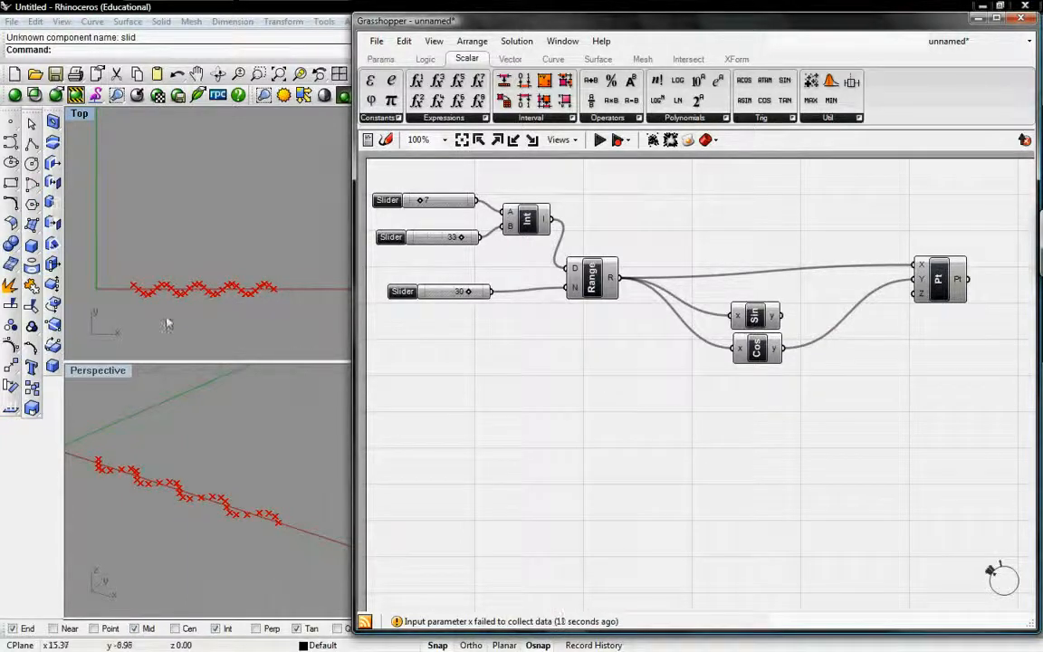
- Delete the Sine component and place a three-variable function (F3) component directly below Cosine
left_click(754, 317)
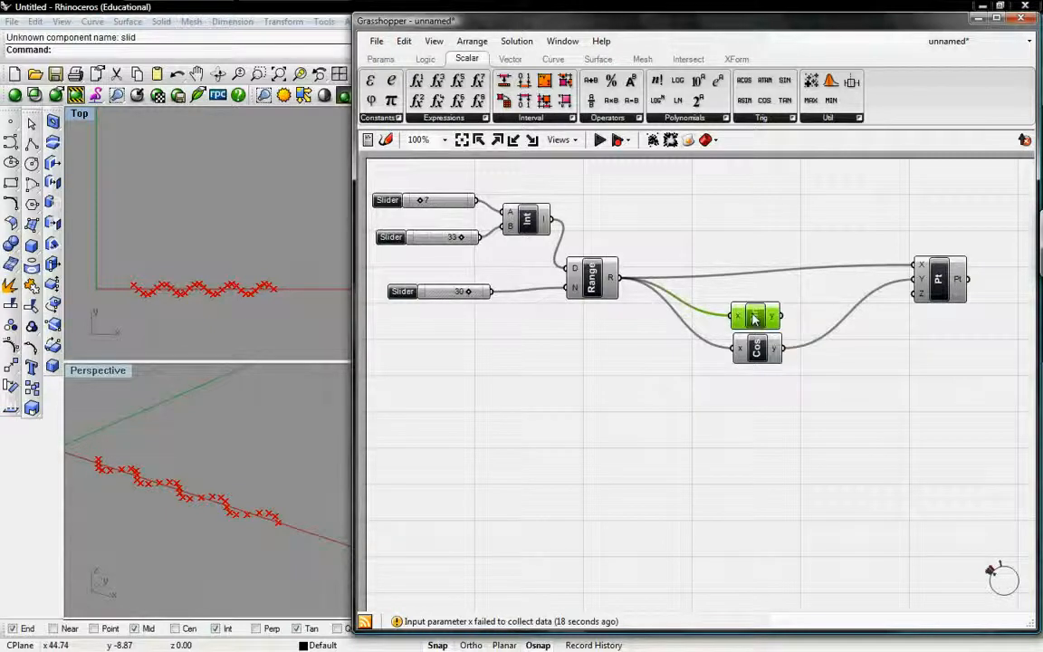
key("Delete")
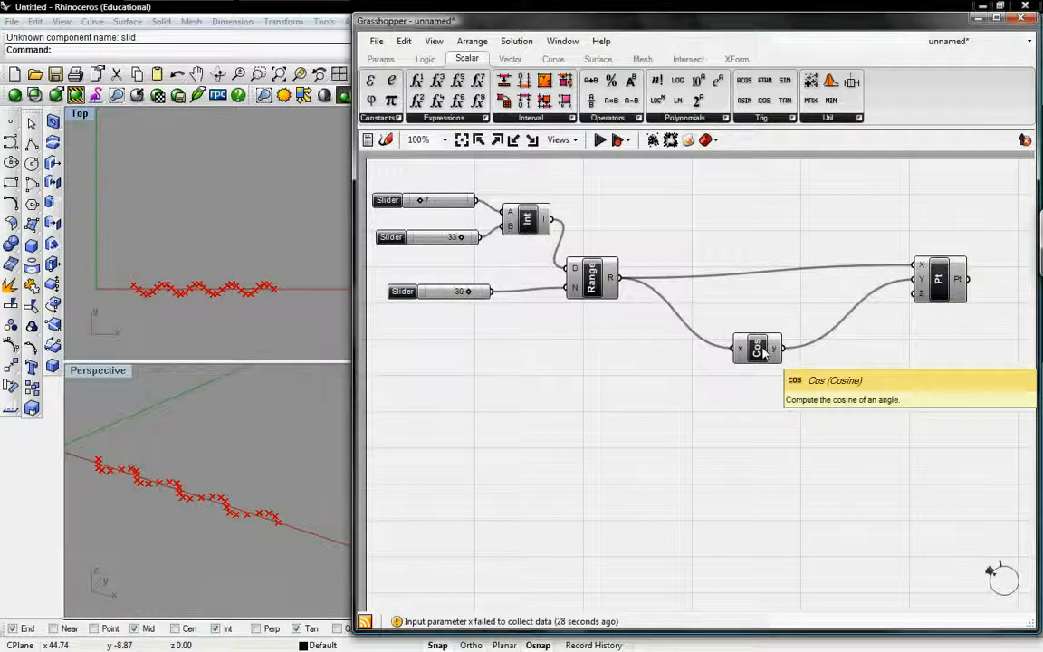
left_click(686, 117)
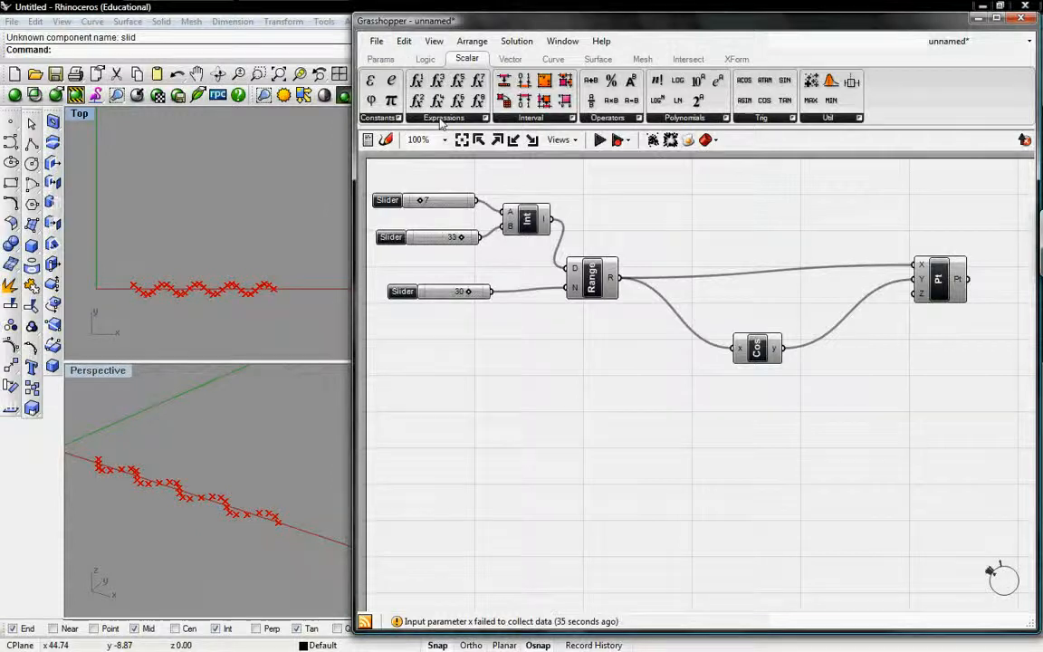
left_click(442, 118)
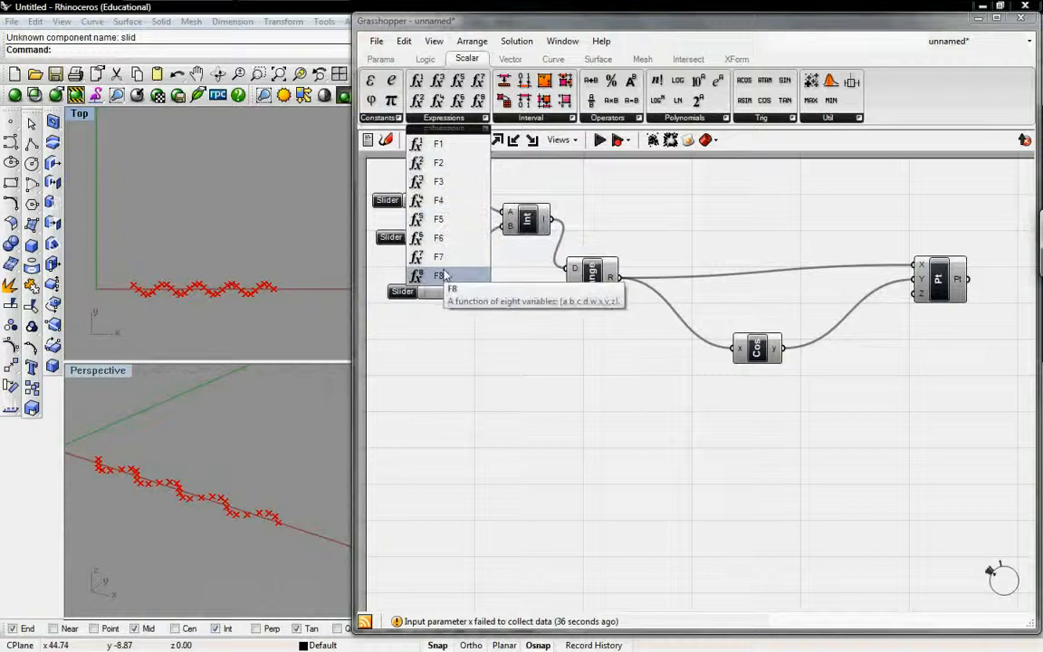
left_click(440, 182)
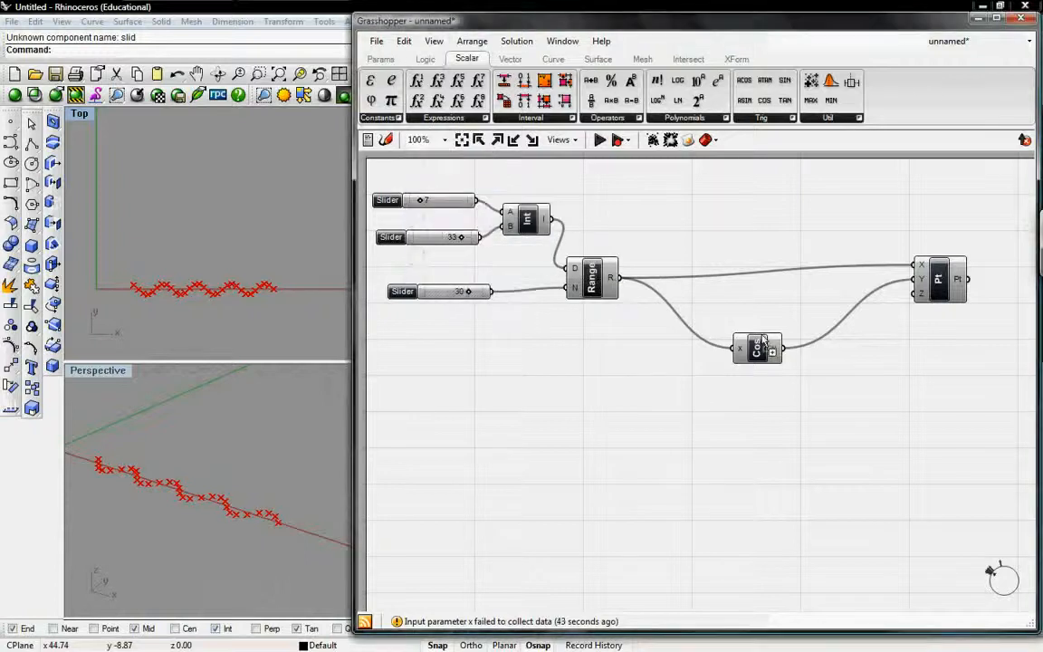
left_click(772, 318)
left_click_drag(768, 312, 767, 398)
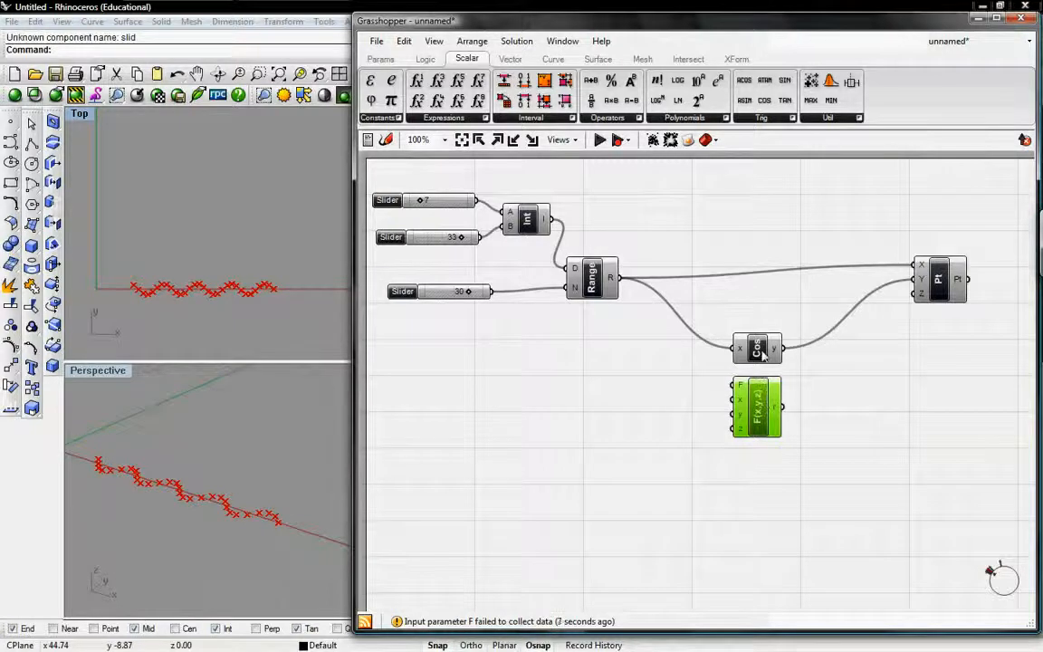
- Set the F3 function's expression to z*sin(y*x) in the Expression Designer
double_click(758, 409)
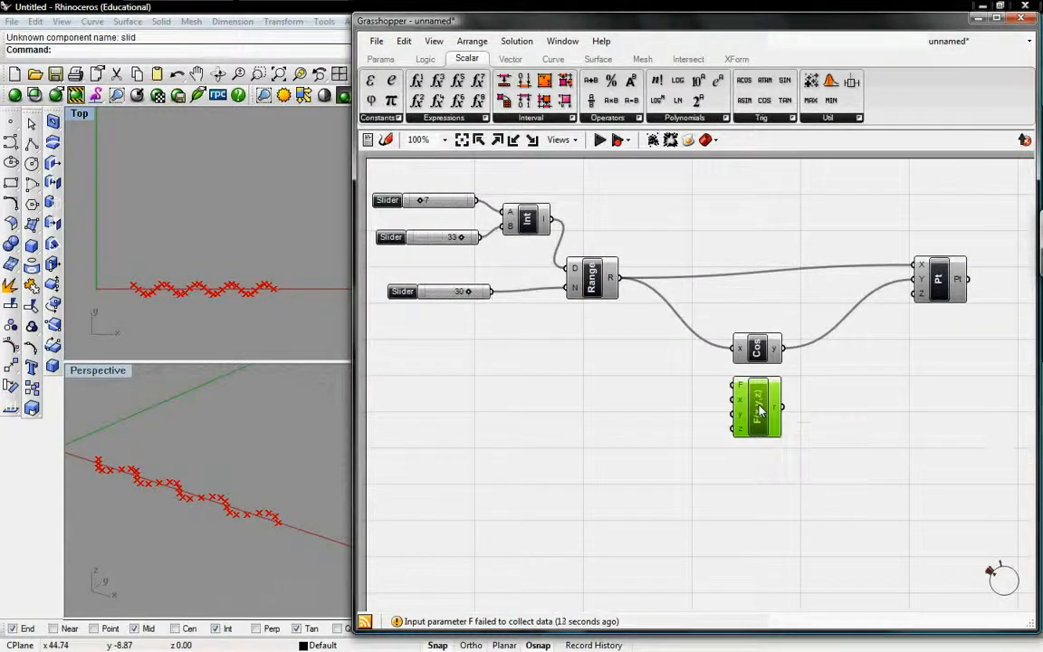
left_click_drag(692, 281, 630, 258)
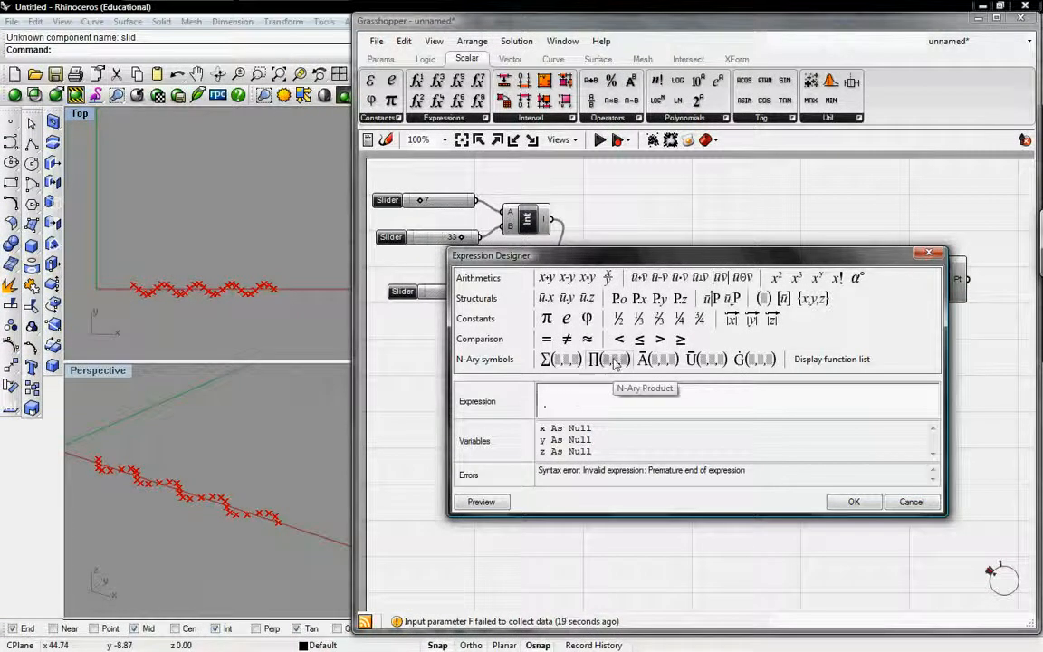
type("sin()")
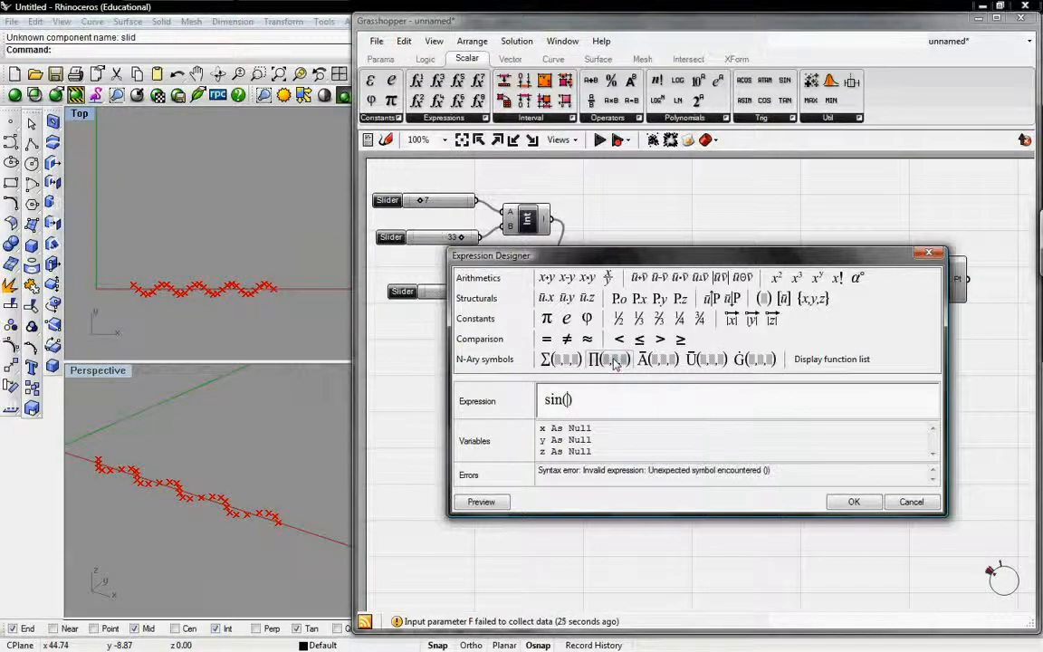
type("y")
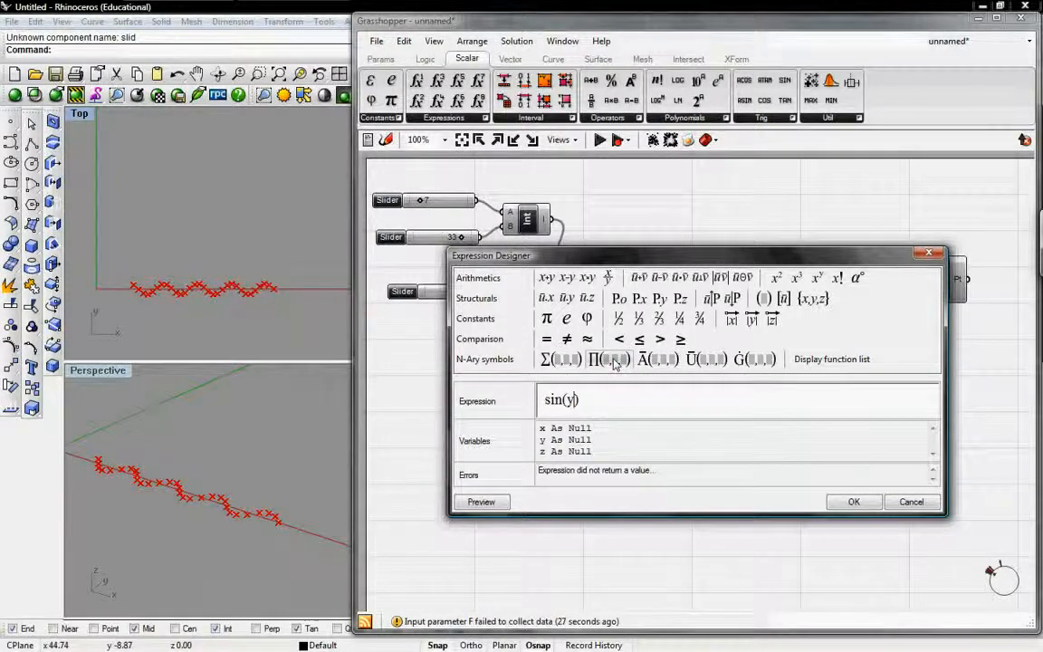
type("*")
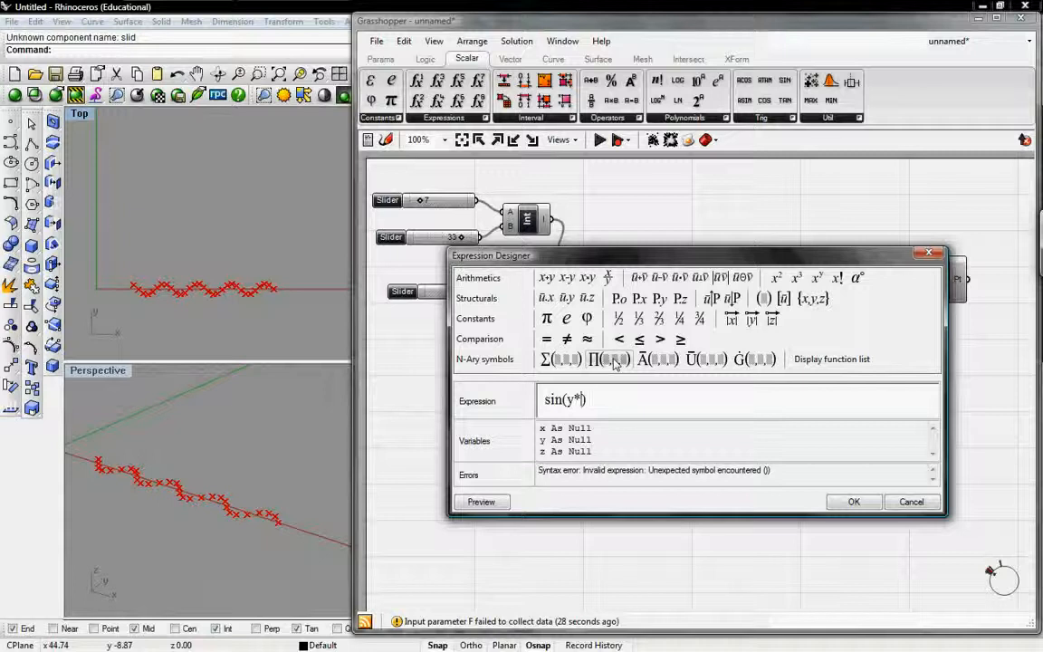
type("x")
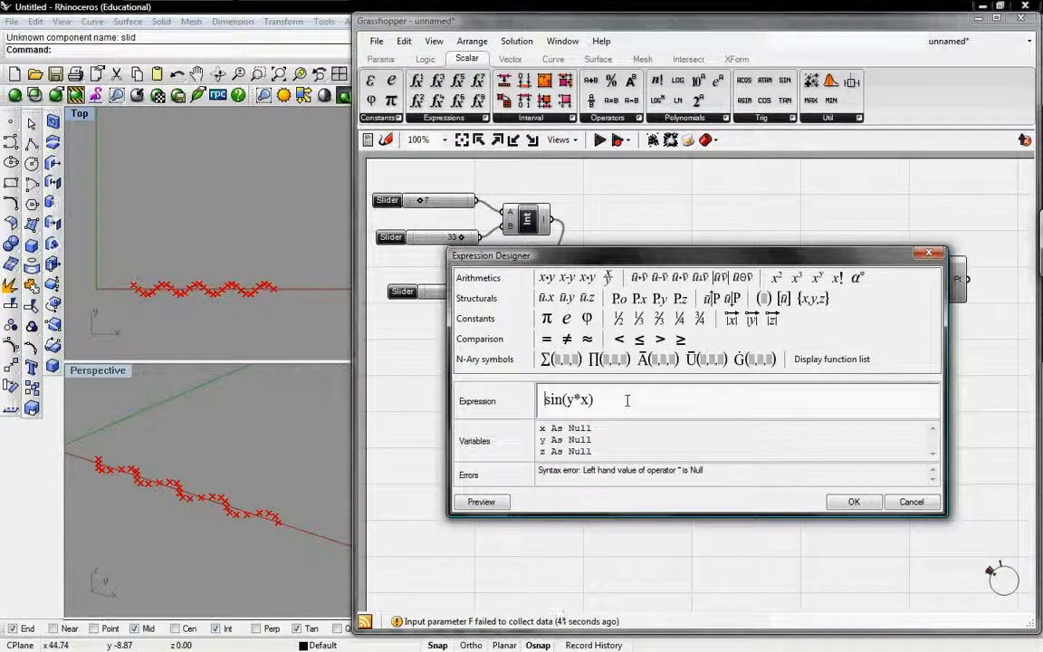
type("z*")
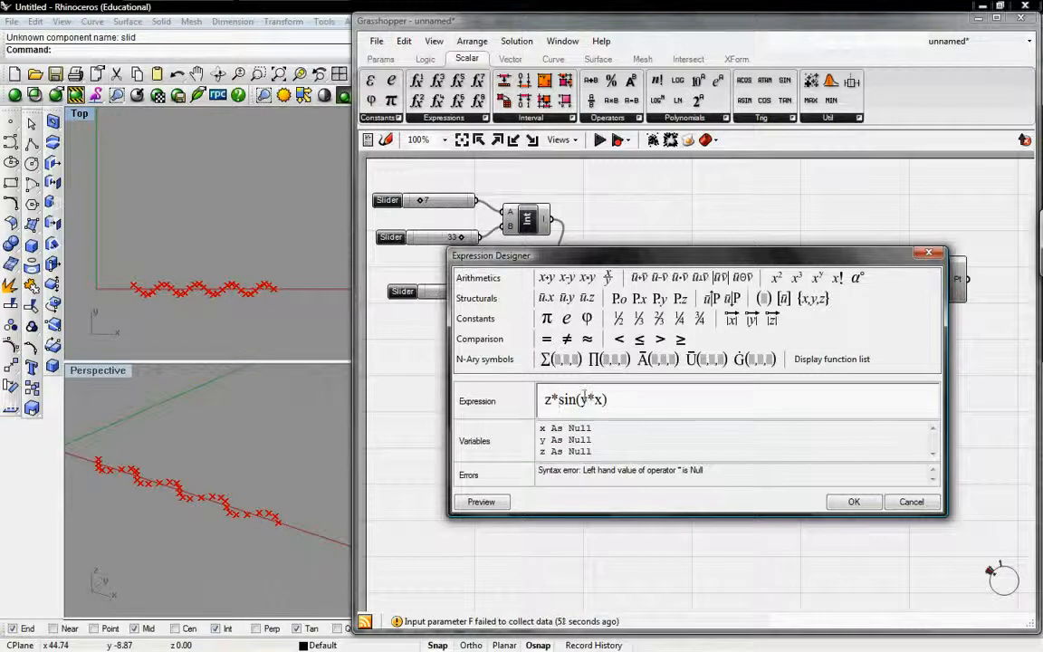
left_click(853, 504)
left_click(805, 370)
left_click(759, 406)
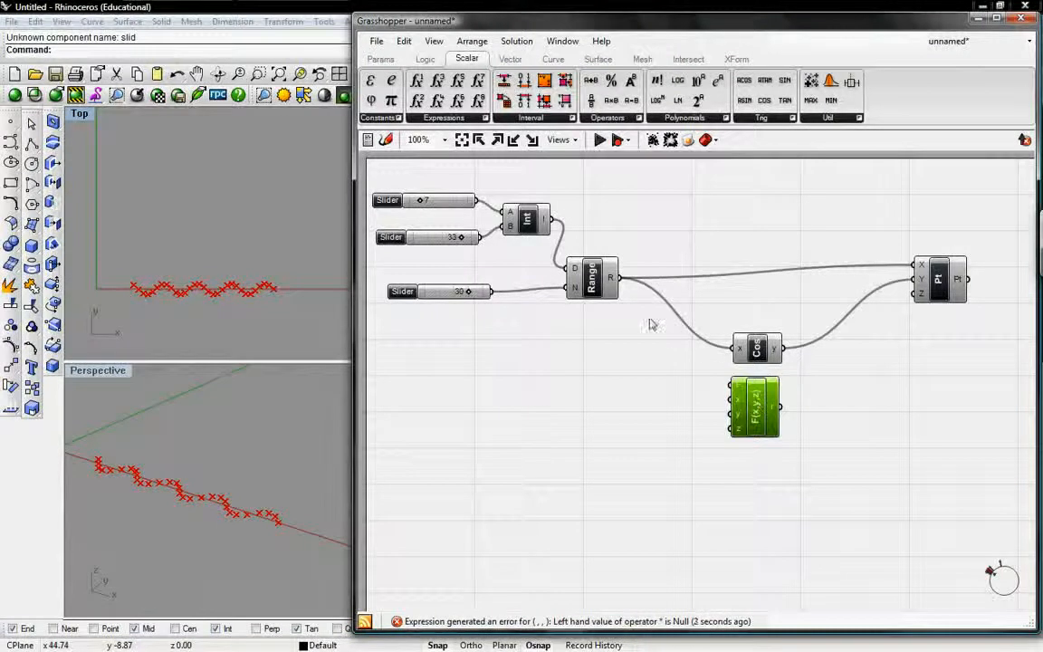
- Wire the Range output into the function's x and its result into the point's Y, replacing the Cosine component with the function
left_click_drag(622, 283, 730, 392)
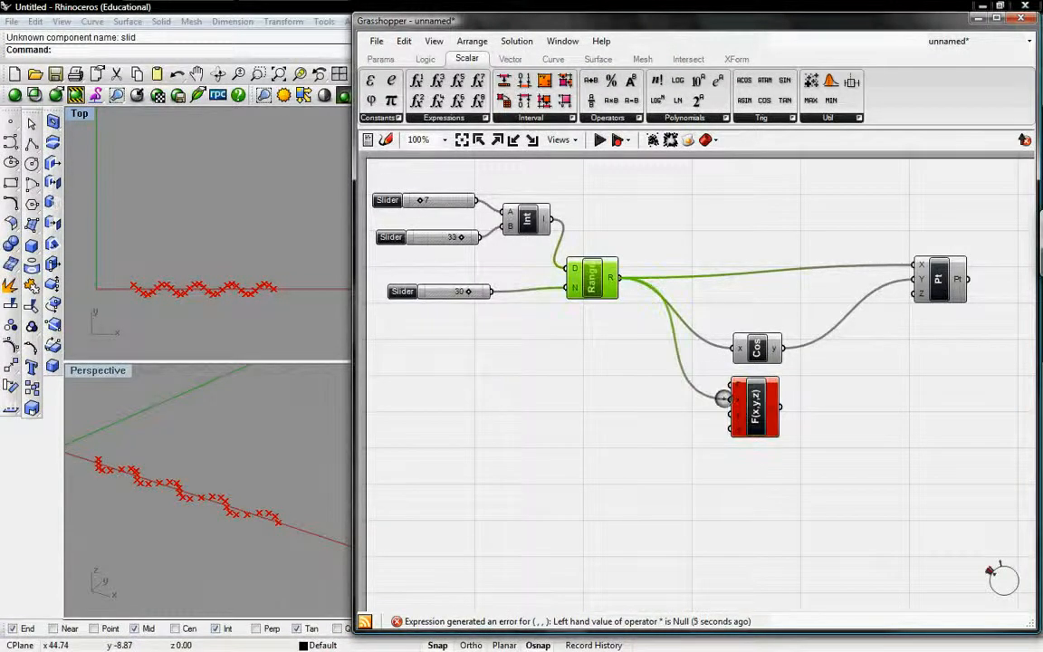
left_click_drag(779, 408, 912, 280)
left_click(762, 353)
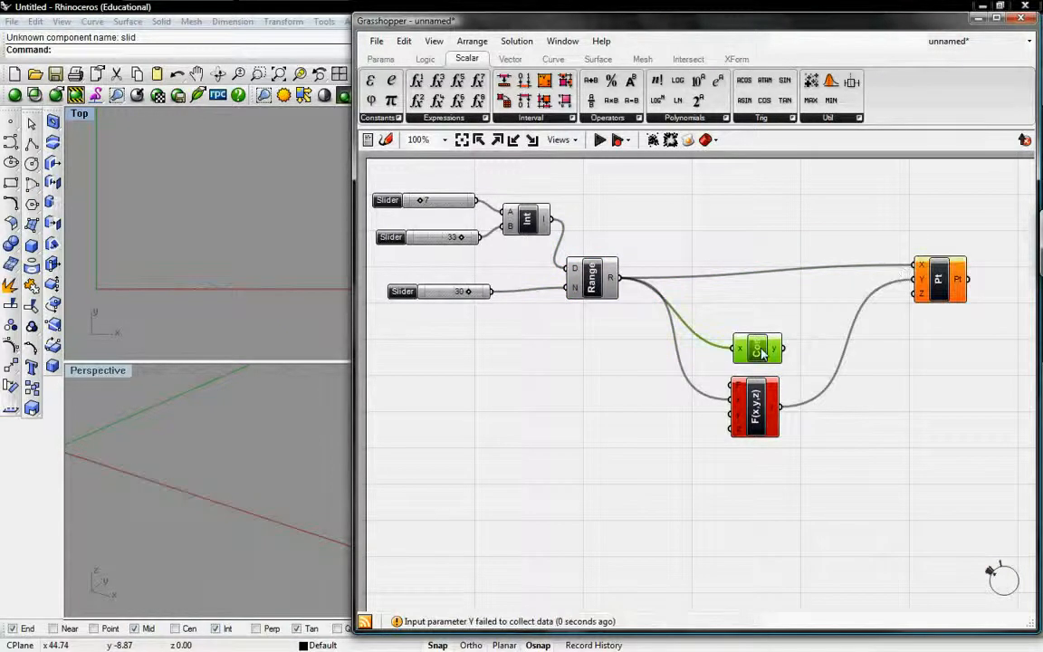
key("Delete")
left_click_drag(751, 391, 752, 332)
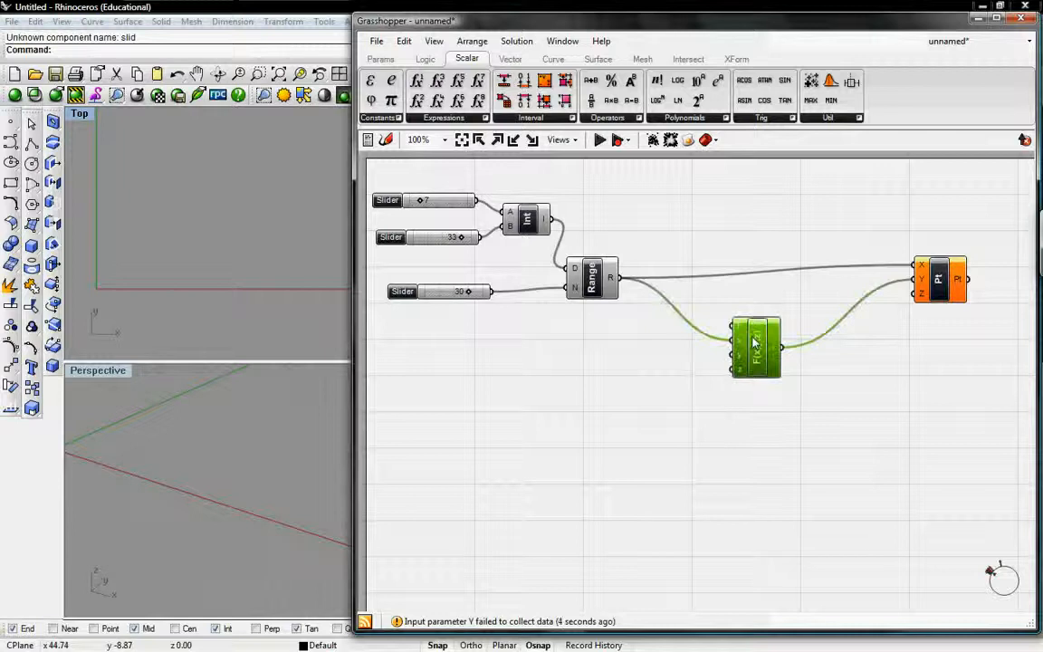
- Add a number slider beside the function and configure it for integers with a domain length of 4
double_click(644, 352)
type("slide")
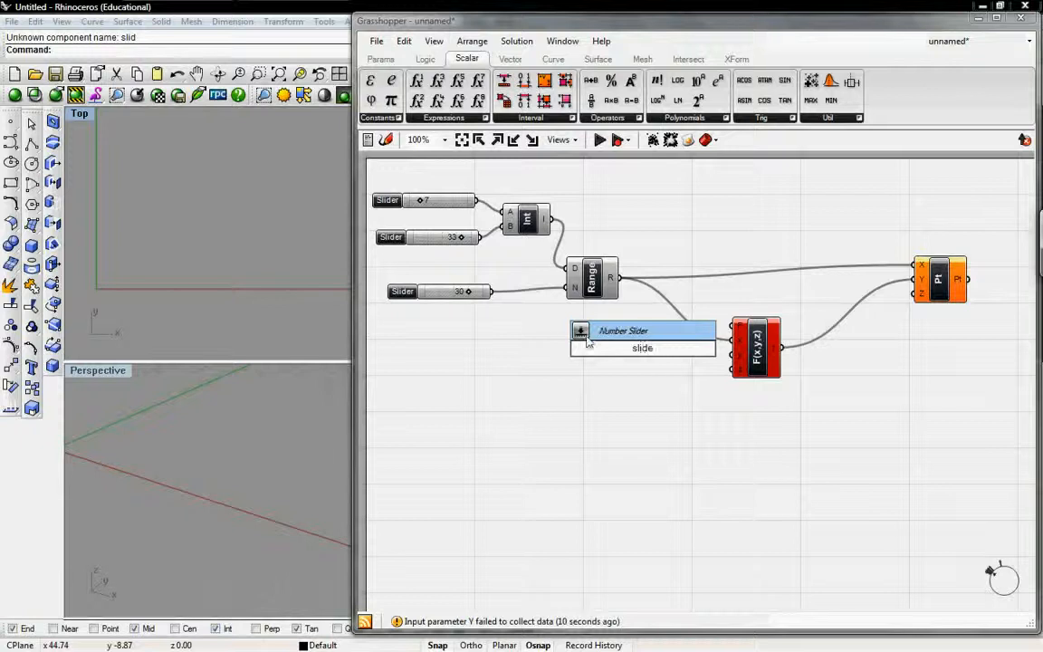
key("Return")
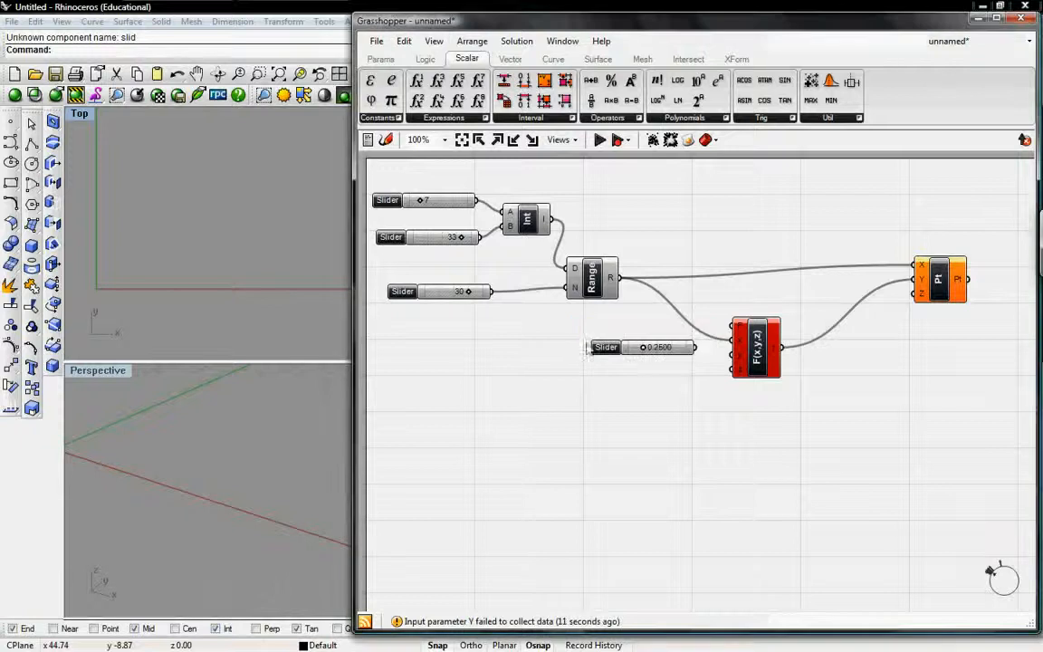
left_click_drag(634, 353, 610, 352)
right_click(636, 351)
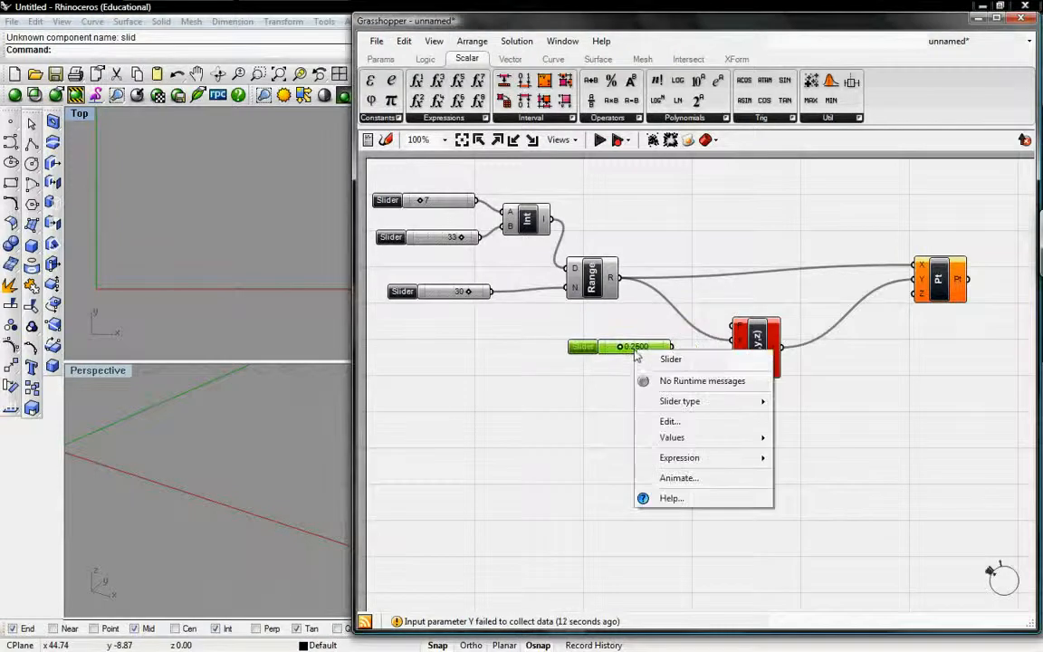
left_click(685, 426)
left_click(685, 344)
left_click(685, 367)
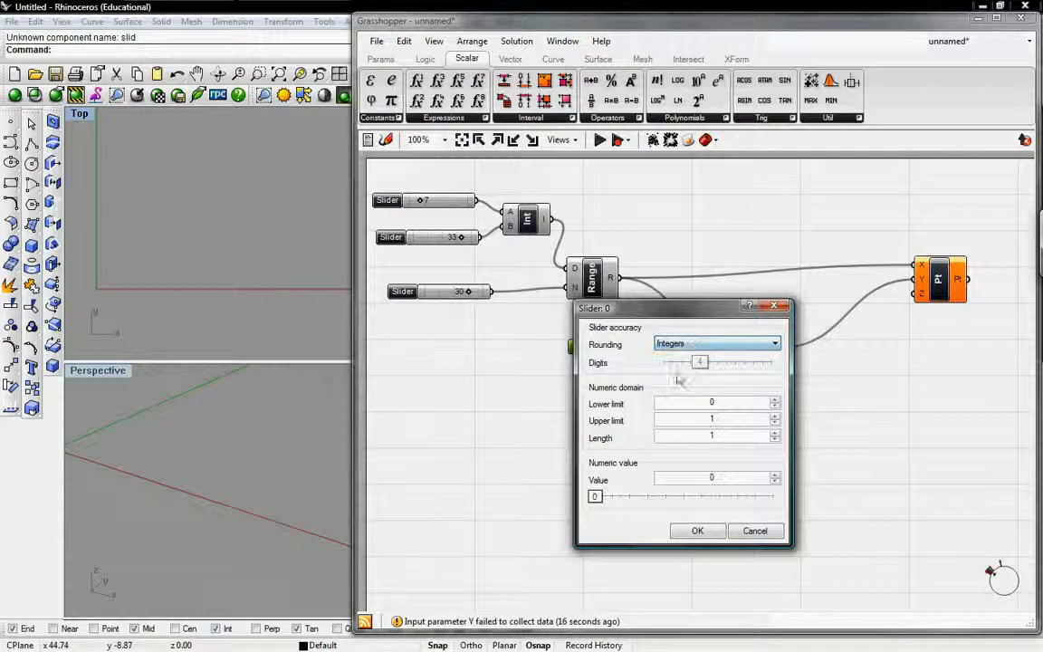
double_click(724, 435)
type("4")
left_click(709, 533)
- Set the new slider to 1, wire it into the function's y, and connect a copy of it to z
left_click_drag(605, 346, 731, 354)
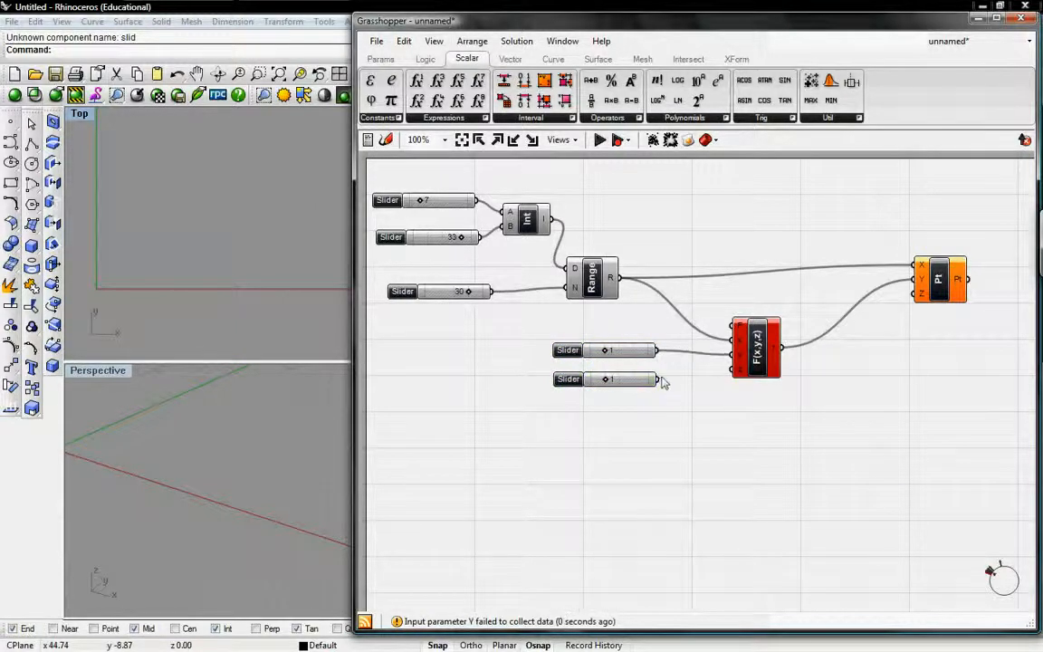
left_click_drag(658, 379, 732, 368)
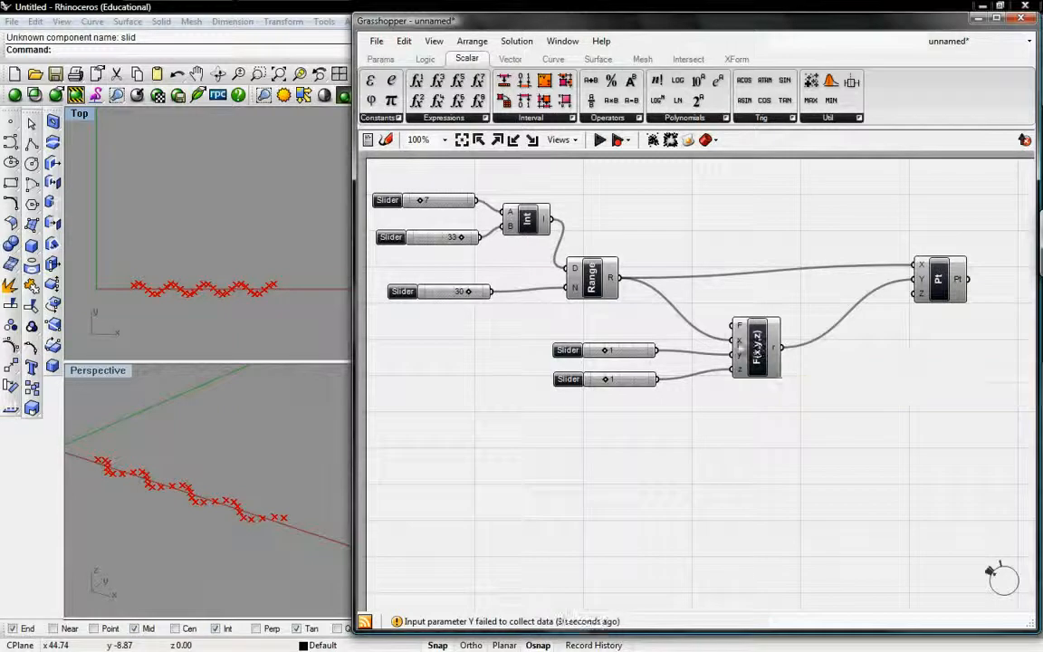
right_click(743, 350)
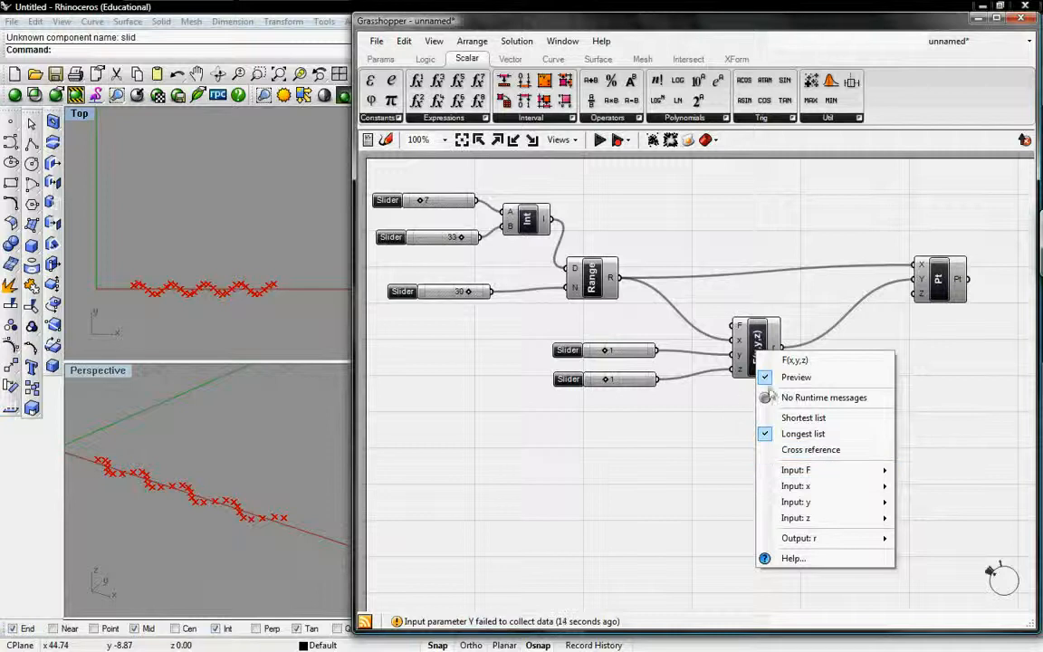
left_click(730, 444)
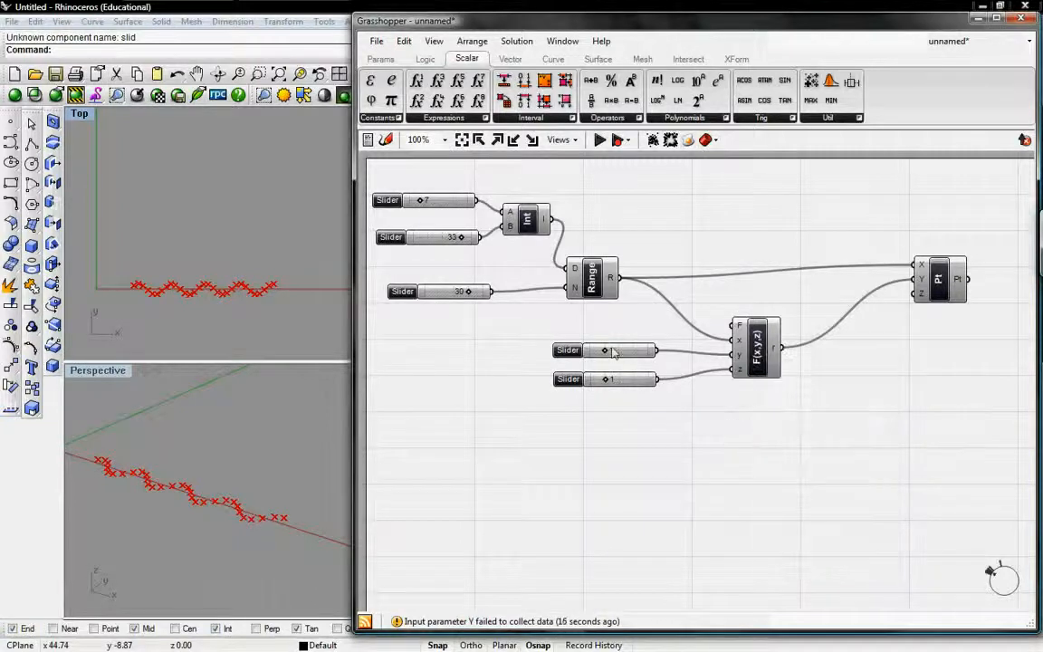
- Set the Range N slider to 40 and the interval's lower bound slider to 0
mouse_move(604, 350)
left_mouse_down()
mouse_move(621, 351)
mouse_move(608, 351)
left_mouse_up()
mouse_move(603, 350)
left_mouse_down()
mouse_move(614, 350)
mouse_move(603, 350)
left_mouse_up()
left_click_drag(490, 292, 520, 292)
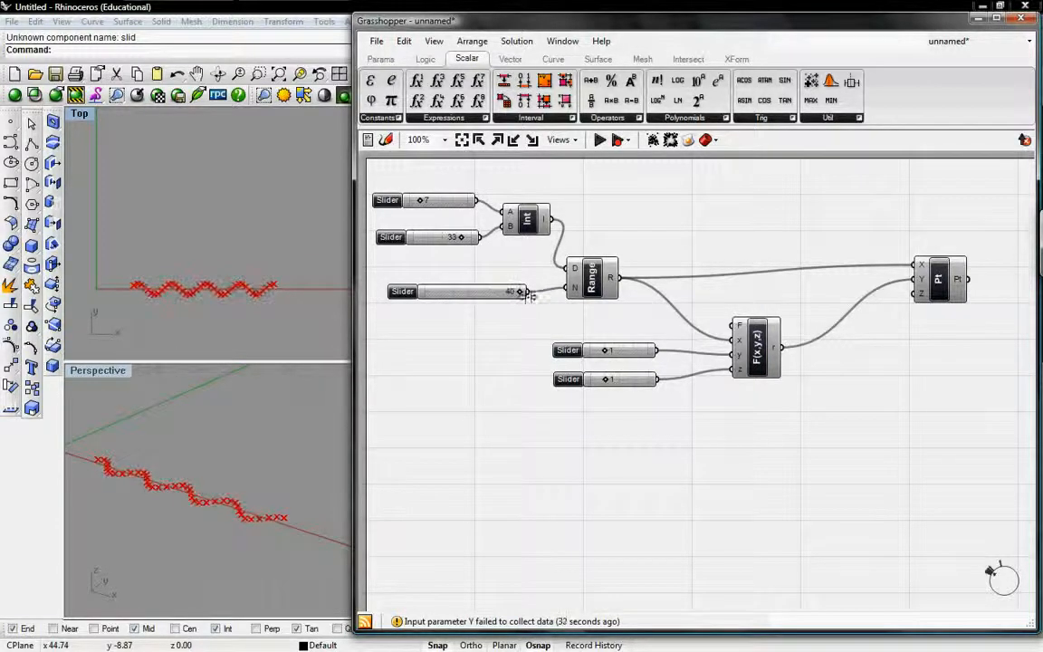
left_click_drag(420, 200, 408, 199)
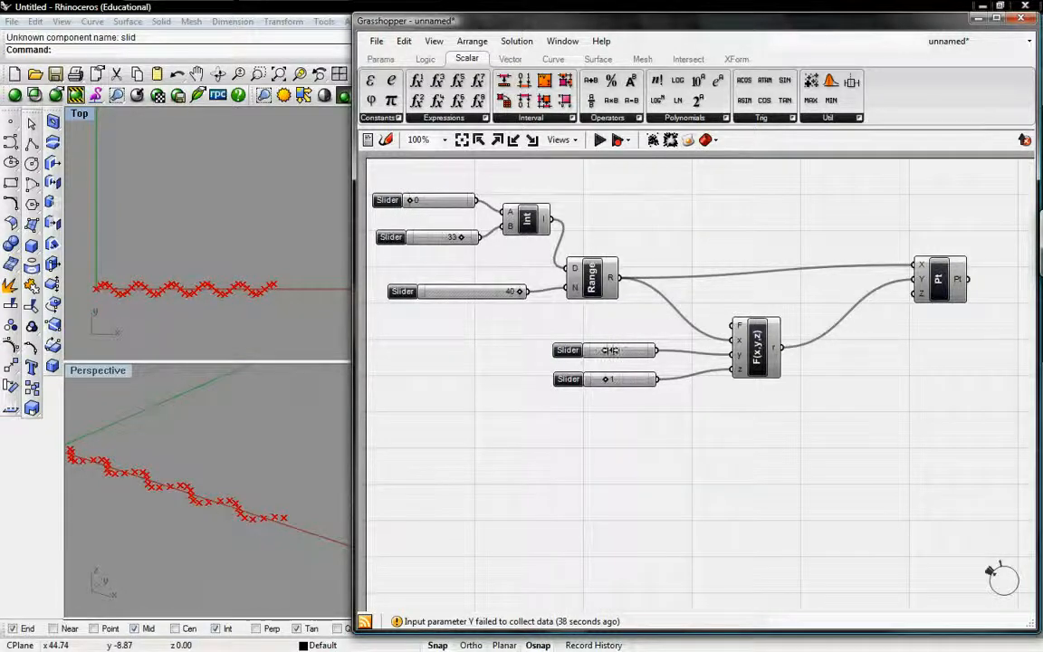
- Test the function's y slider at 2, then return it to 1
left_click_drag(605, 351, 616, 351)
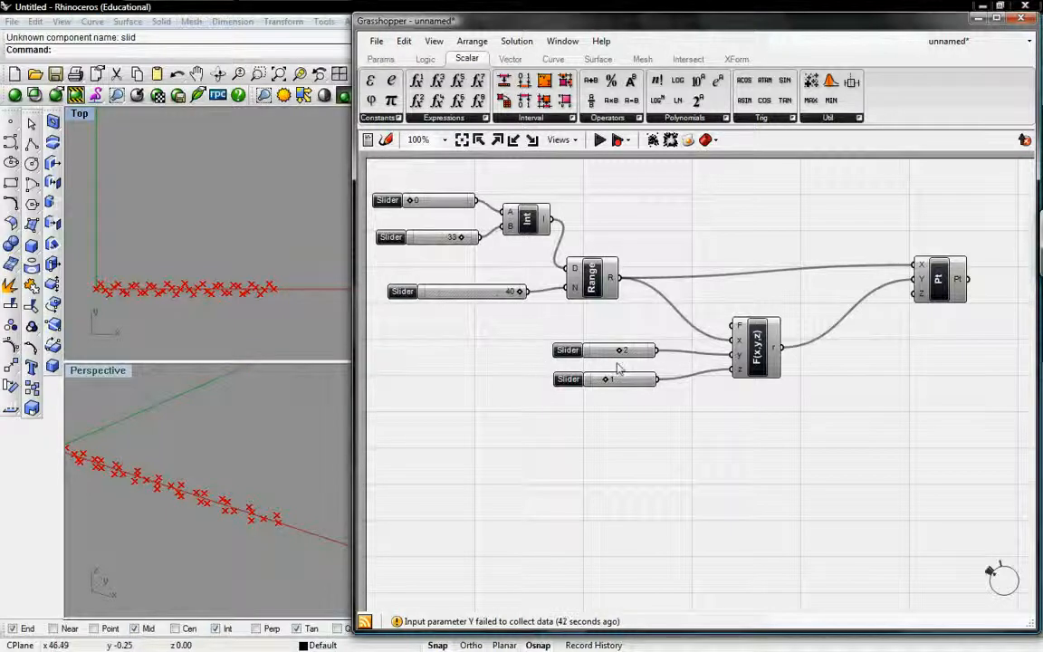
mouse_move(621, 350)
left_mouse_down()
mouse_move(632, 351)
mouse_move(605, 351)
left_mouse_up()
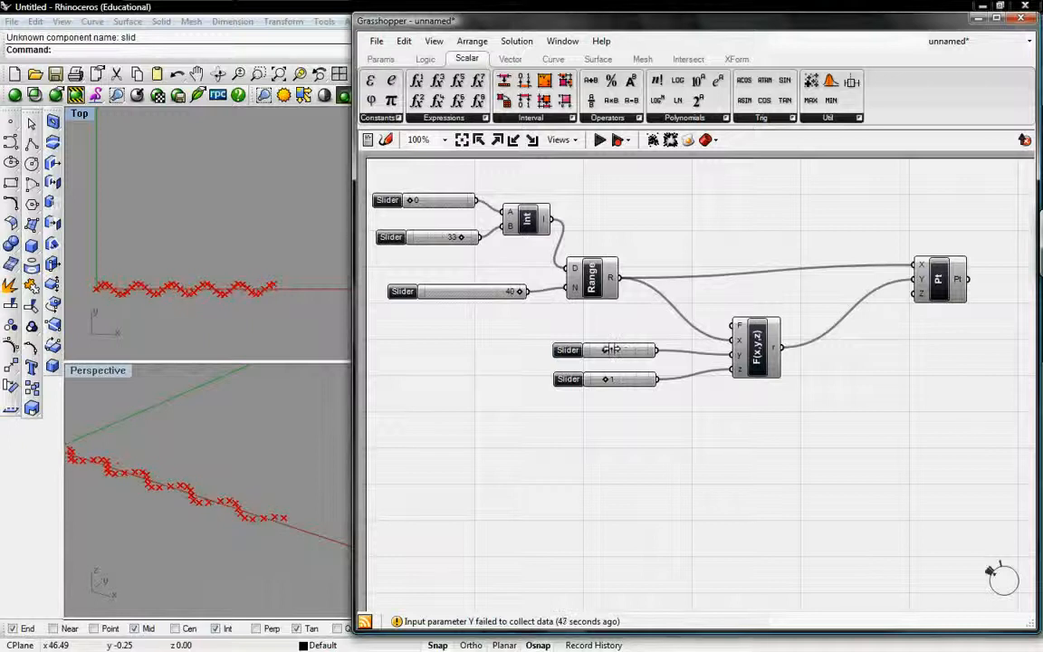
- Extend the Range N slider's domain length to 80 and set its value to 66
left_click(468, 297)
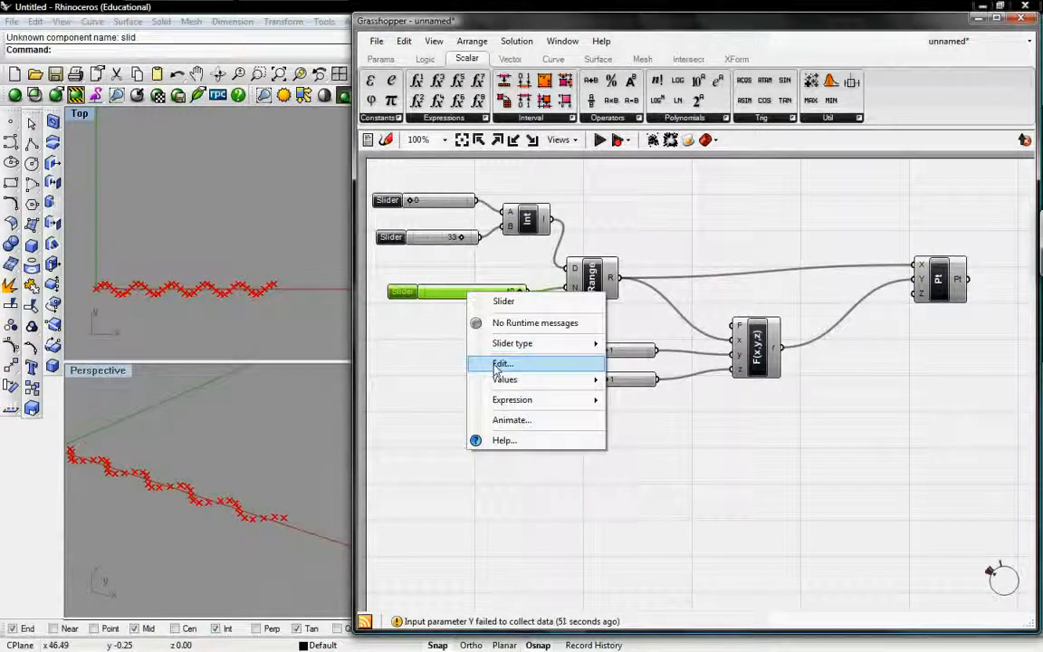
left_click(499, 364)
left_click_drag(533, 371, 505, 373)
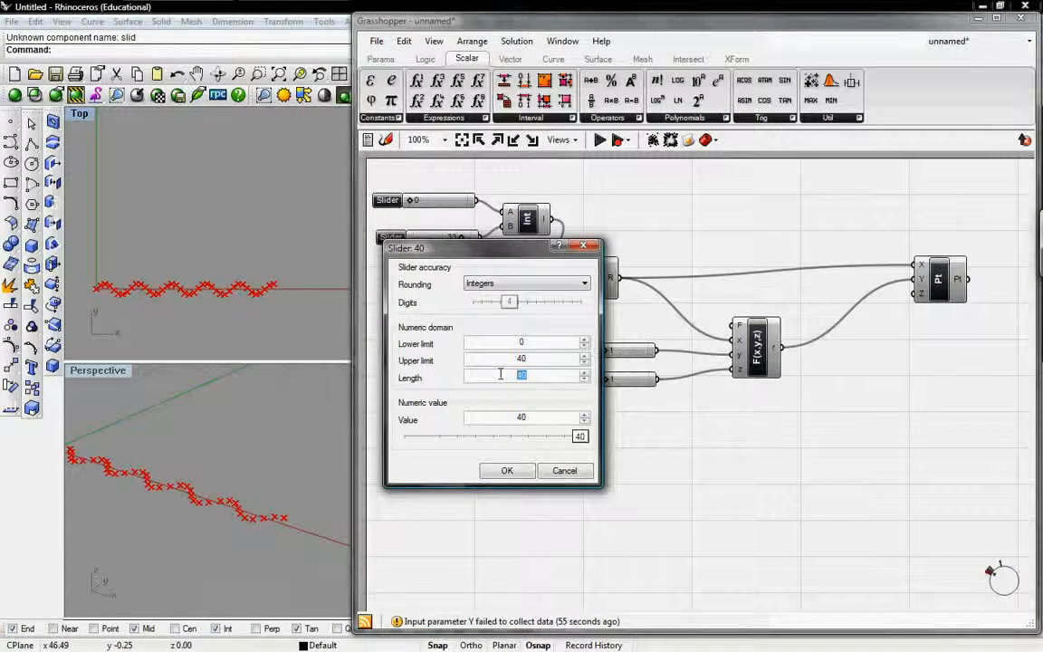
left_click(507, 470)
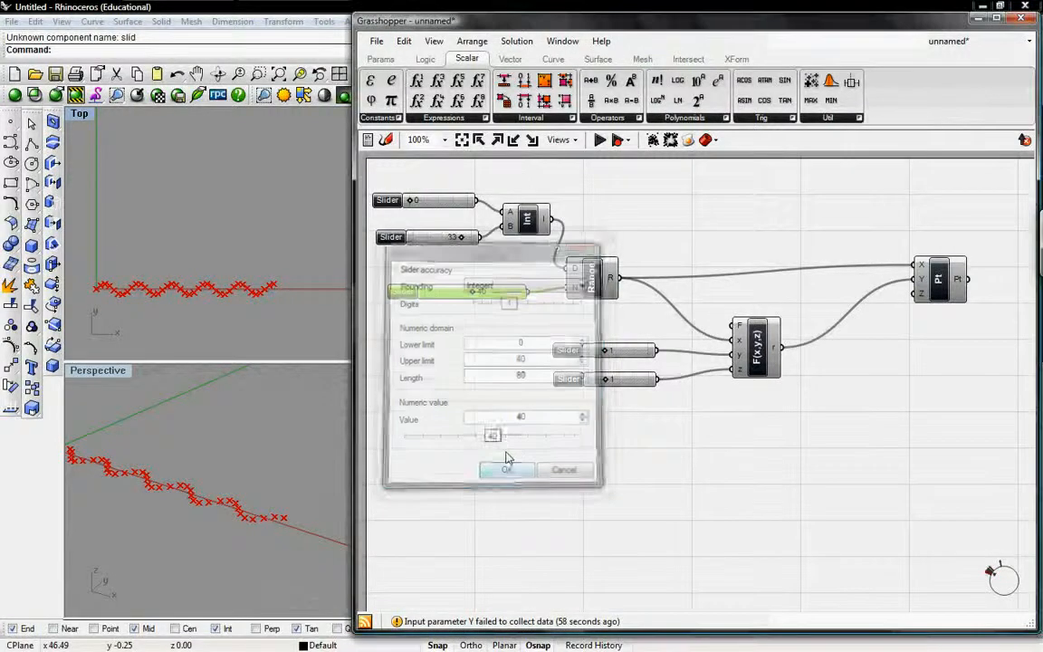
left_click_drag(471, 291, 504, 290)
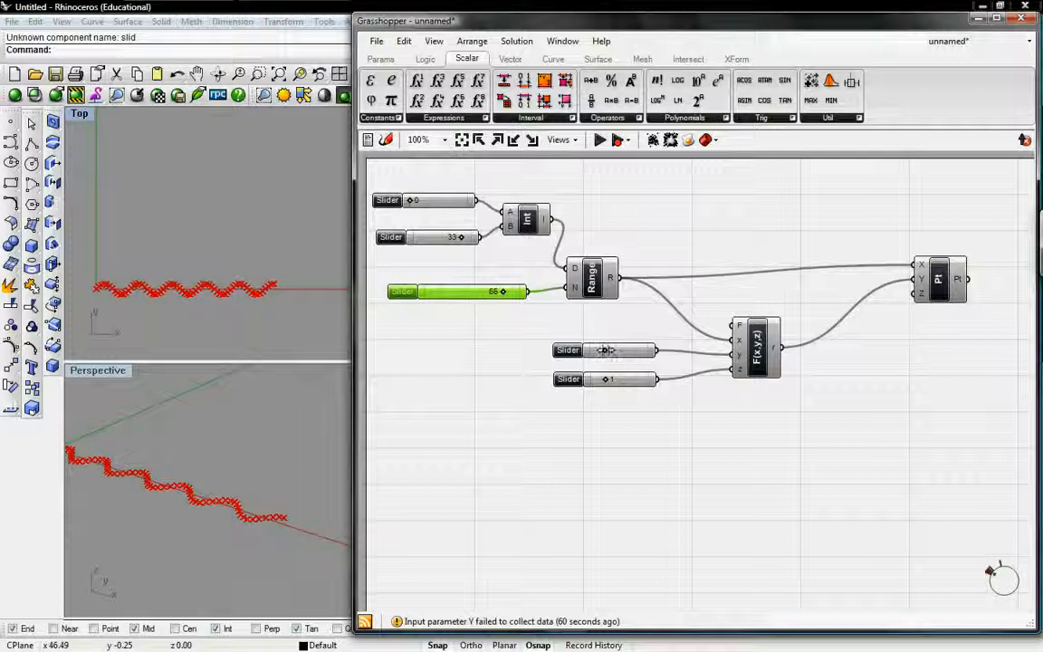
- Try a y slider value of 2 with the denser range, then restore it to 1
left_click_drag(604, 349, 619, 350)
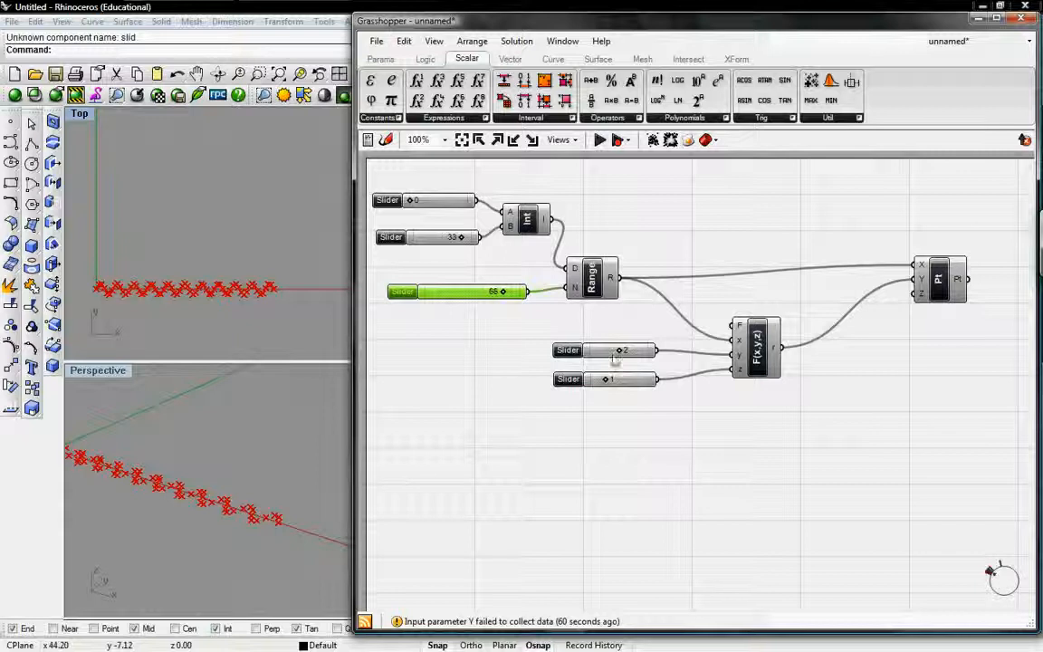
left_click_drag(619, 349, 604, 350)
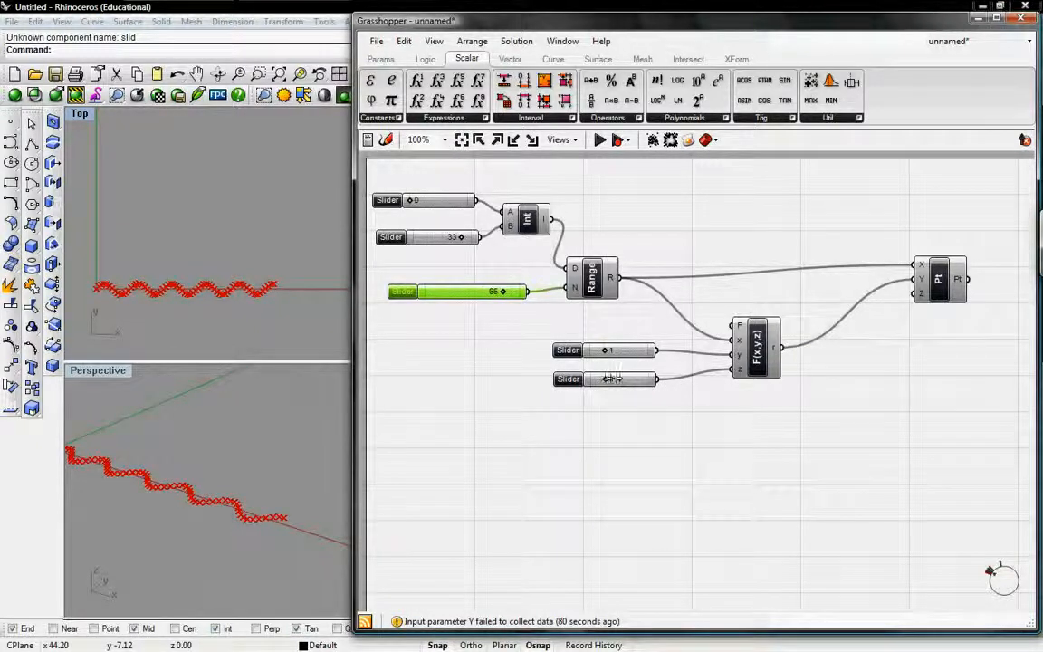
- Set the function's z slider to 4 and the Range N slider to 80
left_click_drag(611, 378, 621, 378)
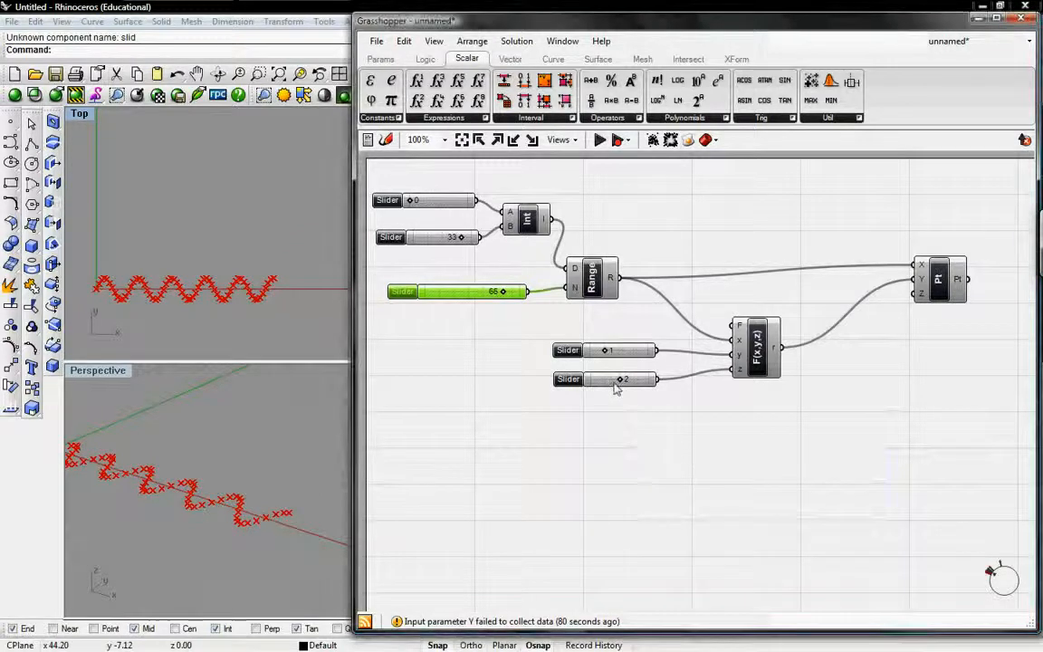
left_click_drag(624, 379, 646, 379)
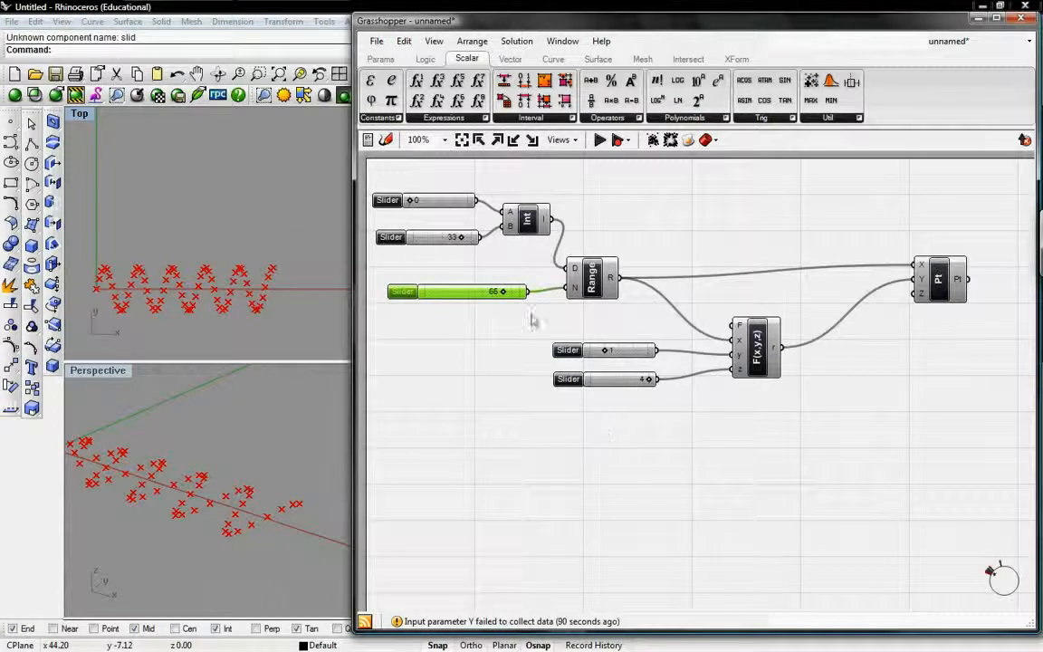
left_click_drag(502, 292, 532, 294)
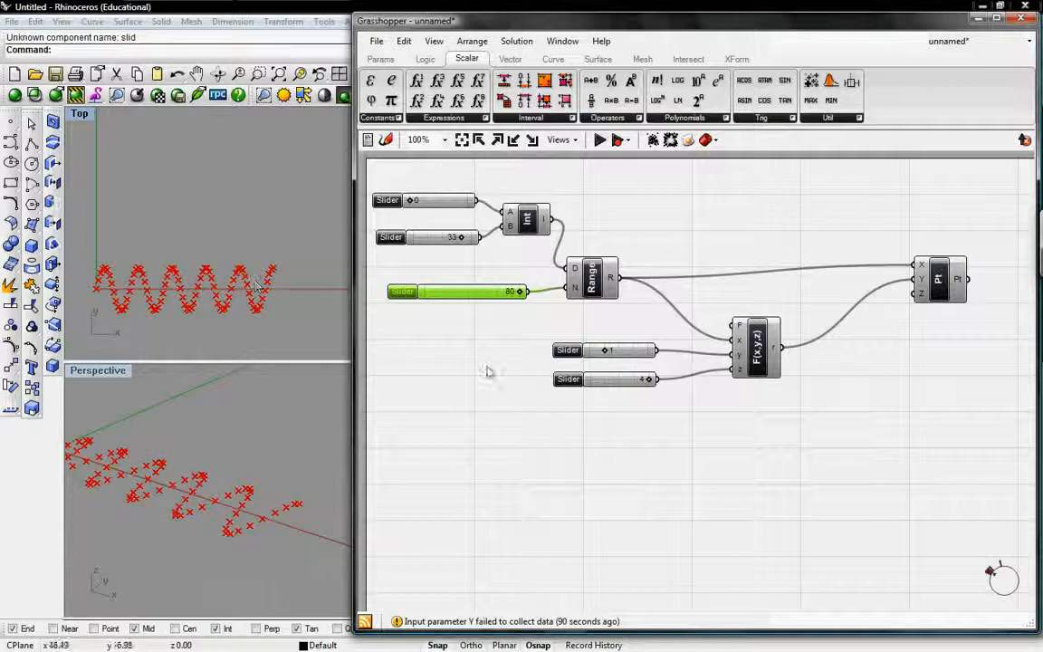
left_click(493, 325)
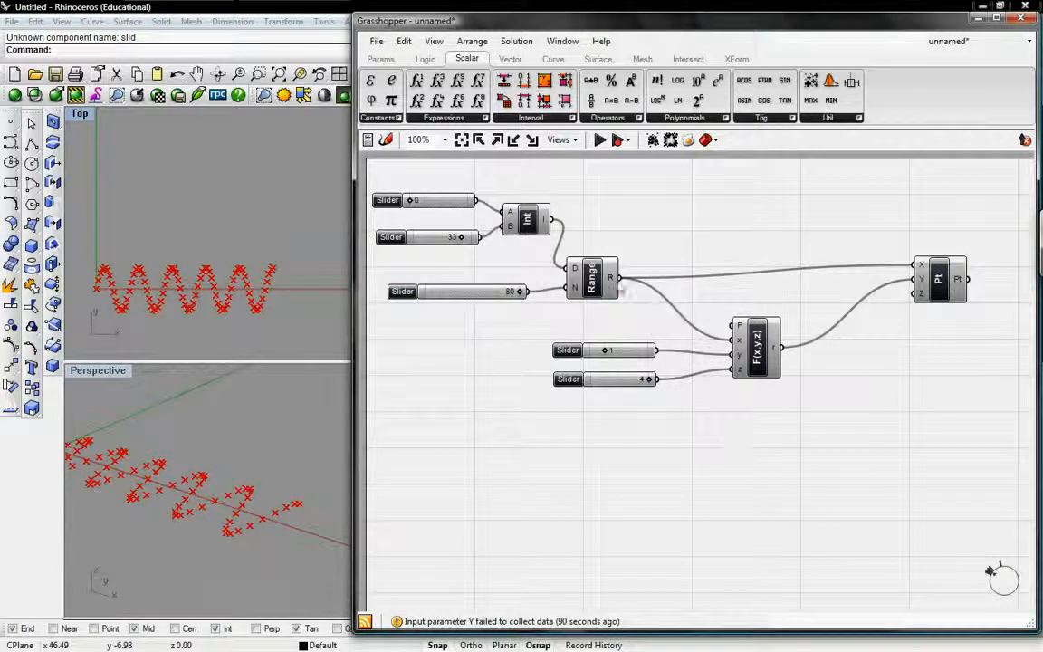
- Tidy the canvas by moving the z slider up closer to the y slider and the Point component closer to the function component
left_click(757, 349)
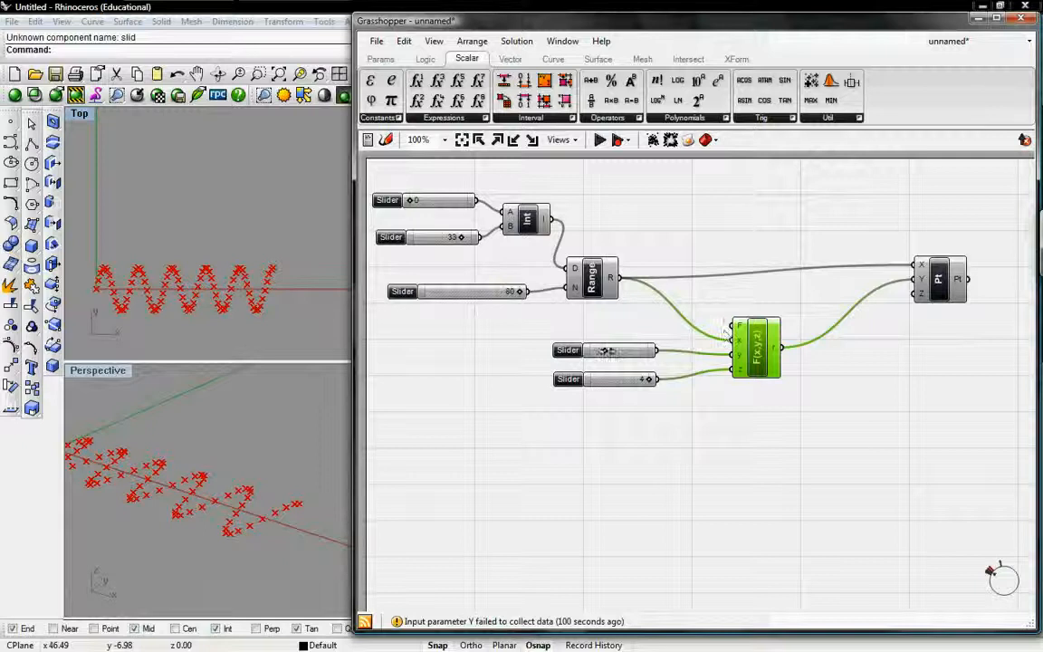
left_click_drag(603, 351, 629, 379)
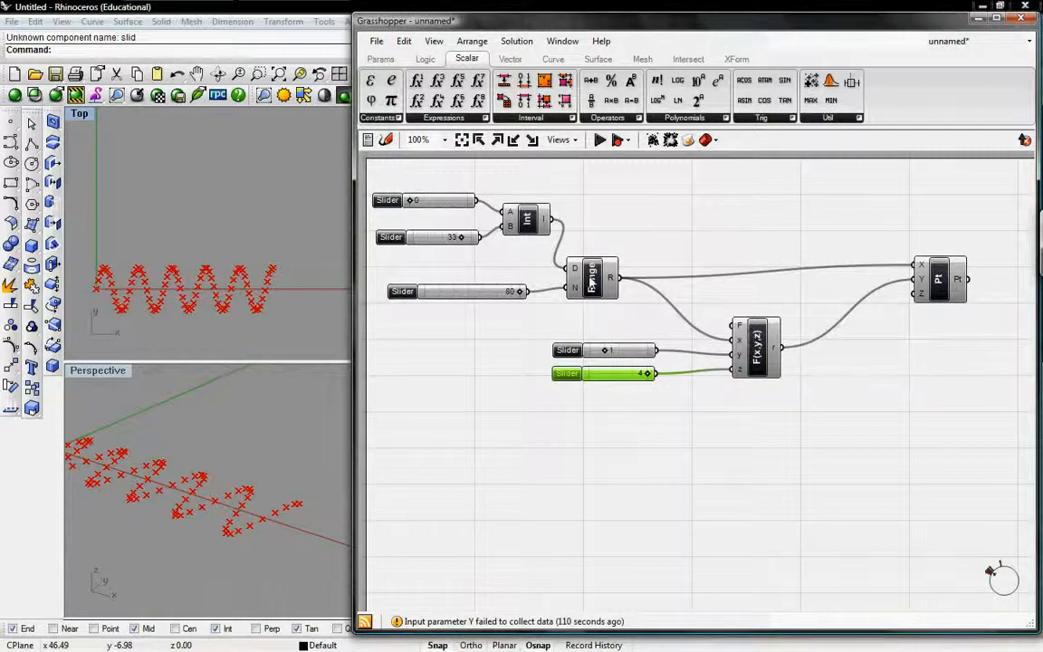
left_click(591, 282)
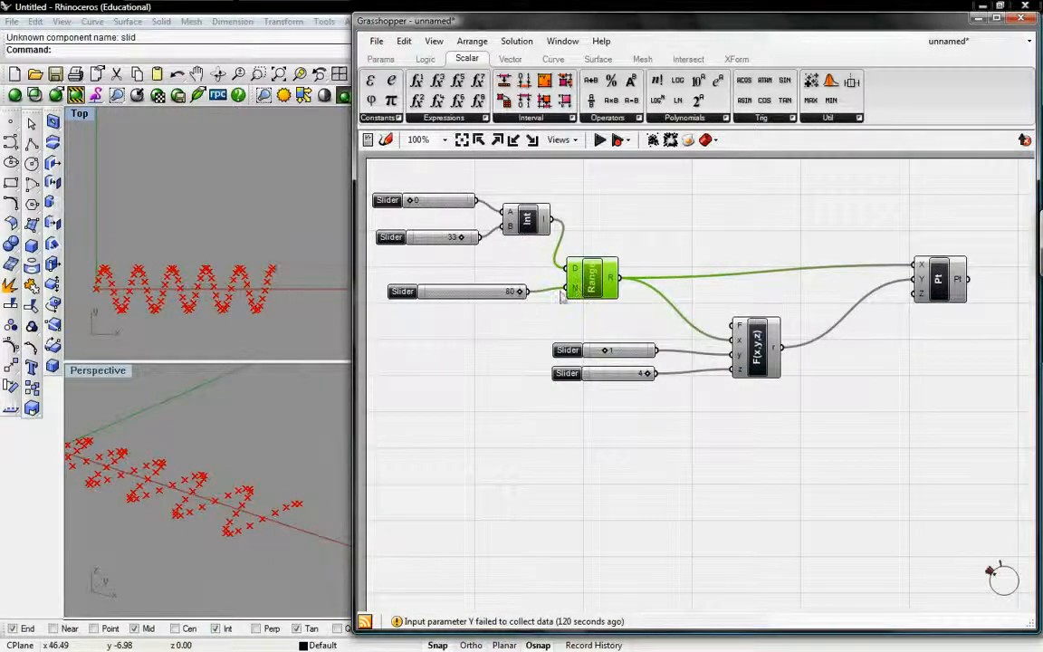
left_click(529, 220)
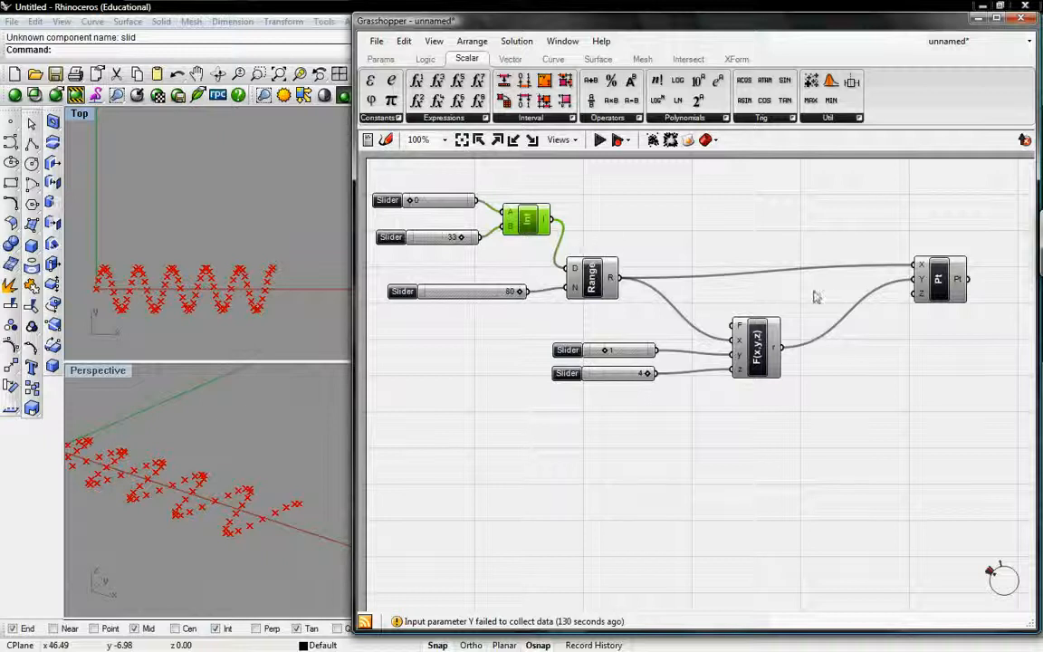
left_click(942, 282)
left_click_drag(941, 283, 897, 294)
left_click(812, 393)
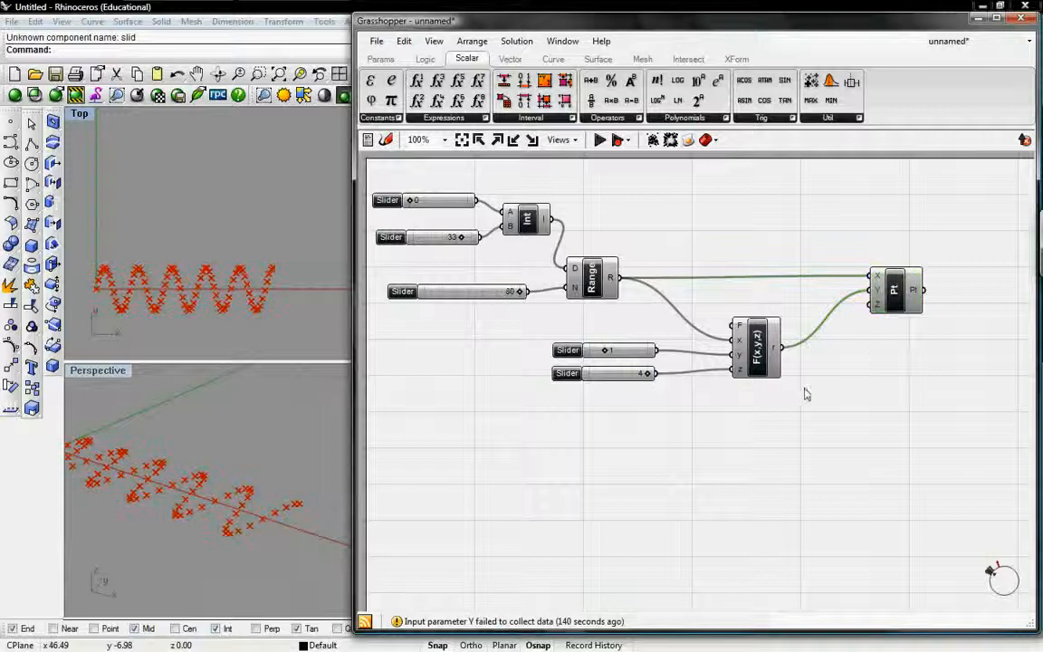